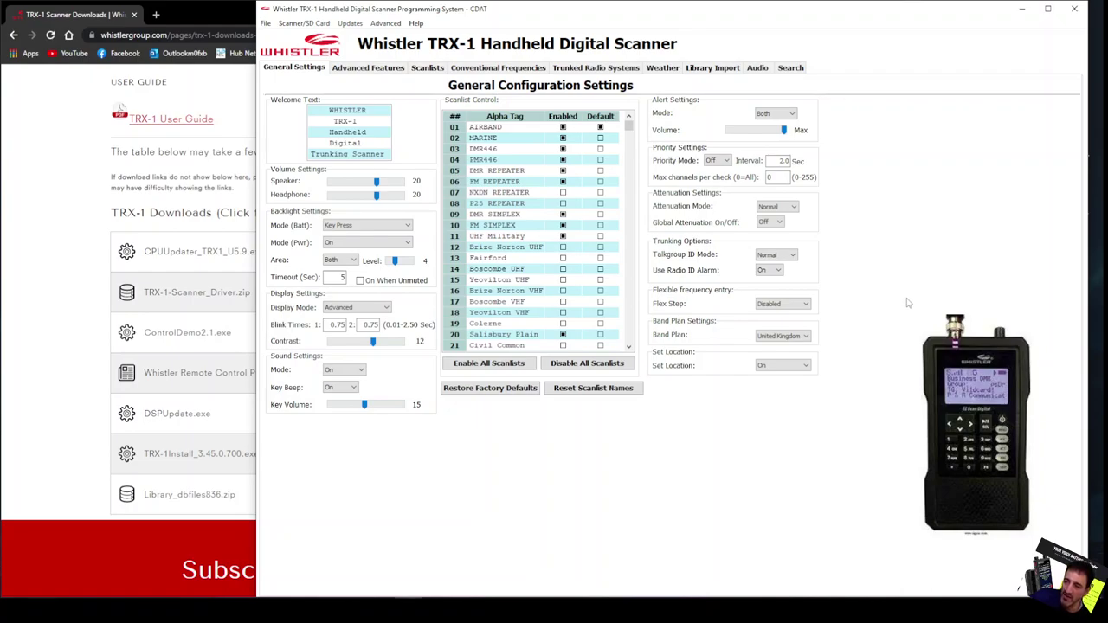
Look over the TRX-1 downloads page and the update checks available in the programming software.
{"action": "left_click", "coordinate": [80, 234]}
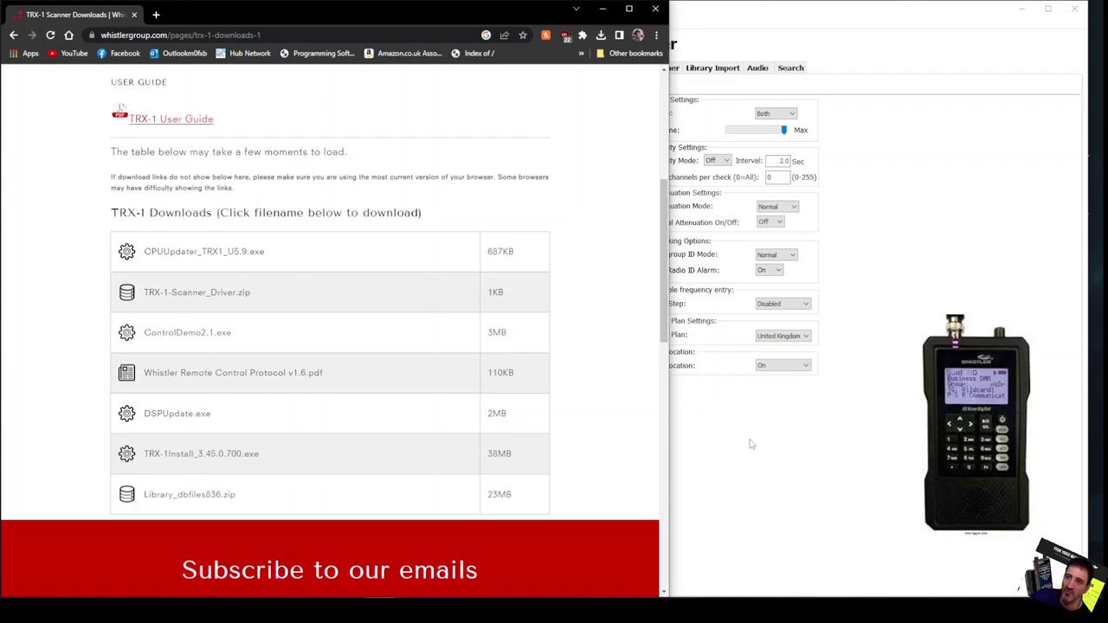
{"action": "left_click", "coordinate": [781, 440]}
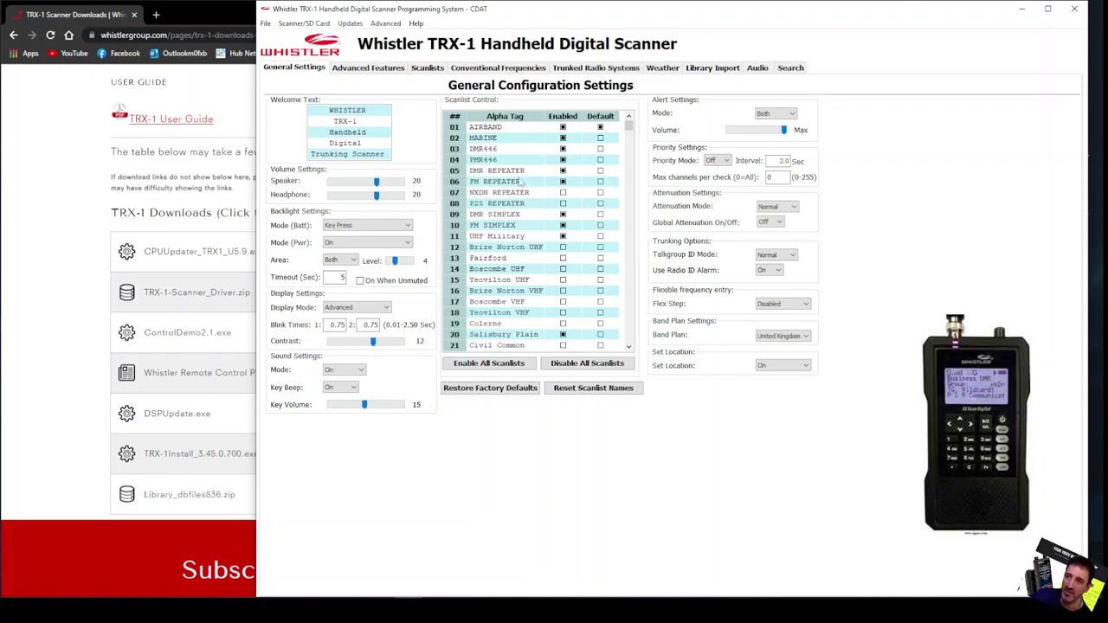
{"action": "left_click", "coordinate": [350, 25]}
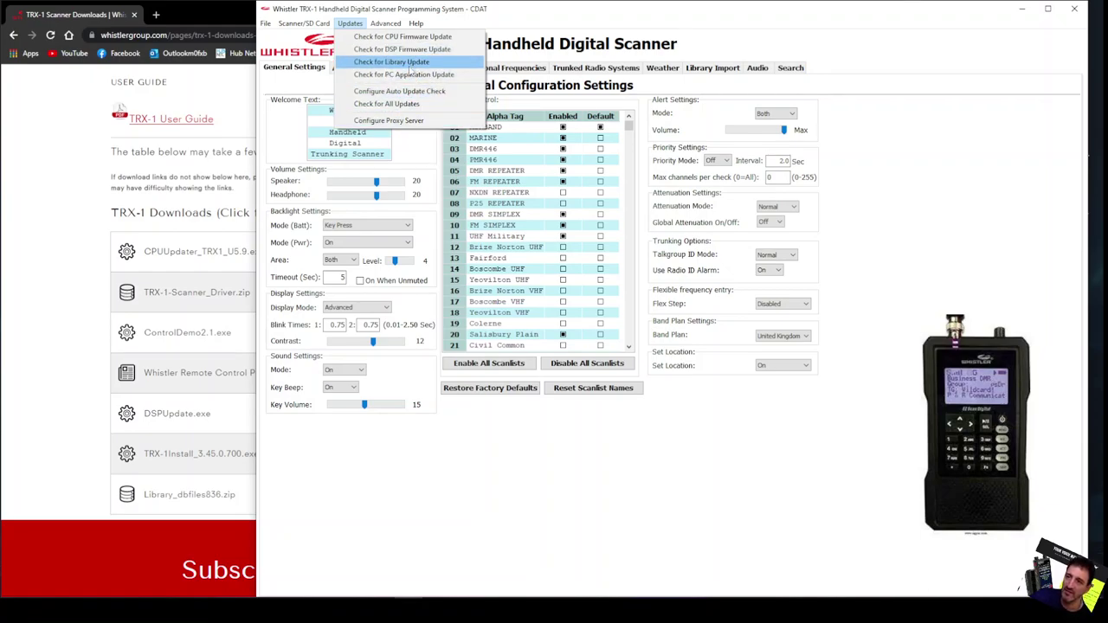
{"action": "left_click", "coordinate": [948, 180]}
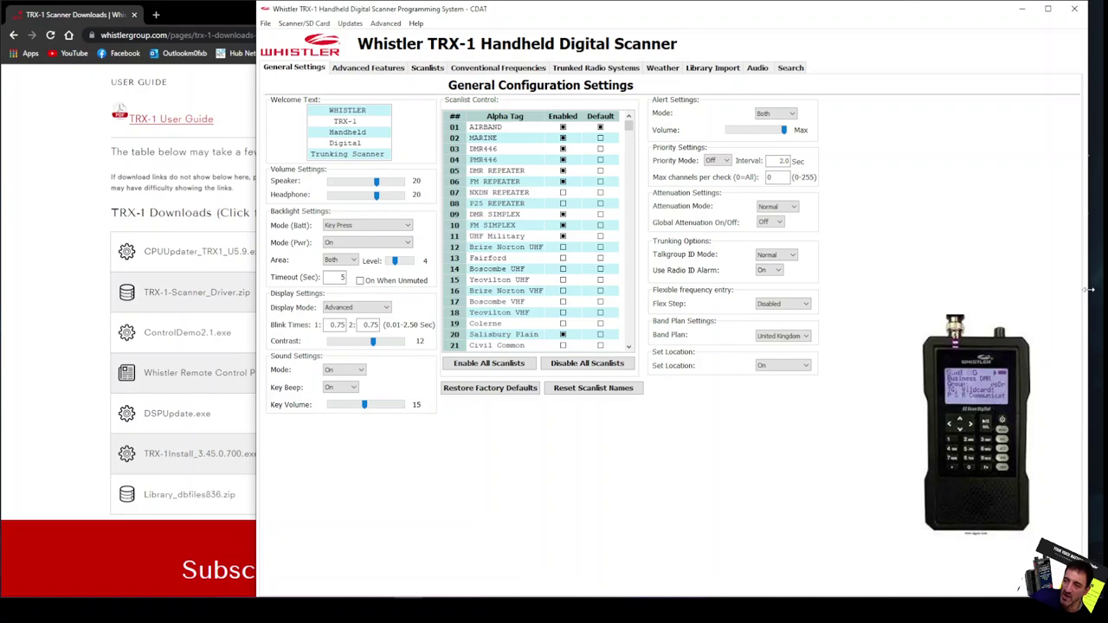
{"action": "left_click_drag", "start_coordinate": [1090, 290], "coordinate": [1044, 290]}
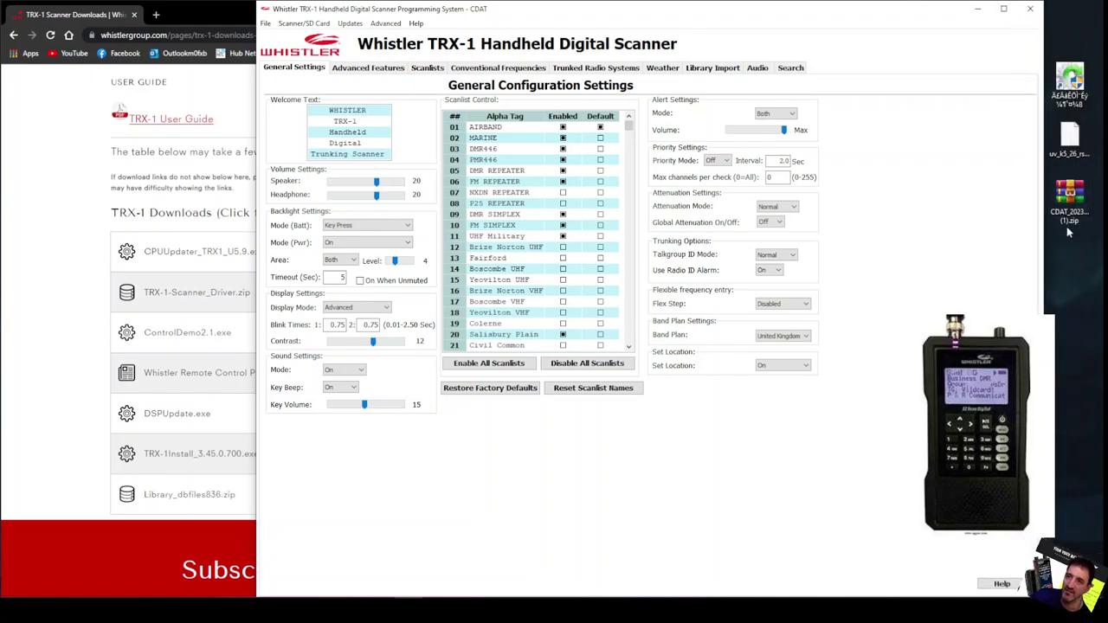
{"action": "left_click_drag", "start_coordinate": [1047, 271], "coordinate": [1088, 285]}
{"action": "scroll", "coordinate": [528, 240], "scroll_direction": "down", "scroll_amount": 2}
{"action": "scroll", "coordinate": [525, 243], "scroll_direction": "up", "scroll_amount": 2}
{"action": "scroll", "coordinate": [525, 243], "scroll_direction": "down", "scroll_amount": 3}
{"action": "scroll", "coordinate": [525, 244], "scroll_direction": "up", "scroll_amount": 3}
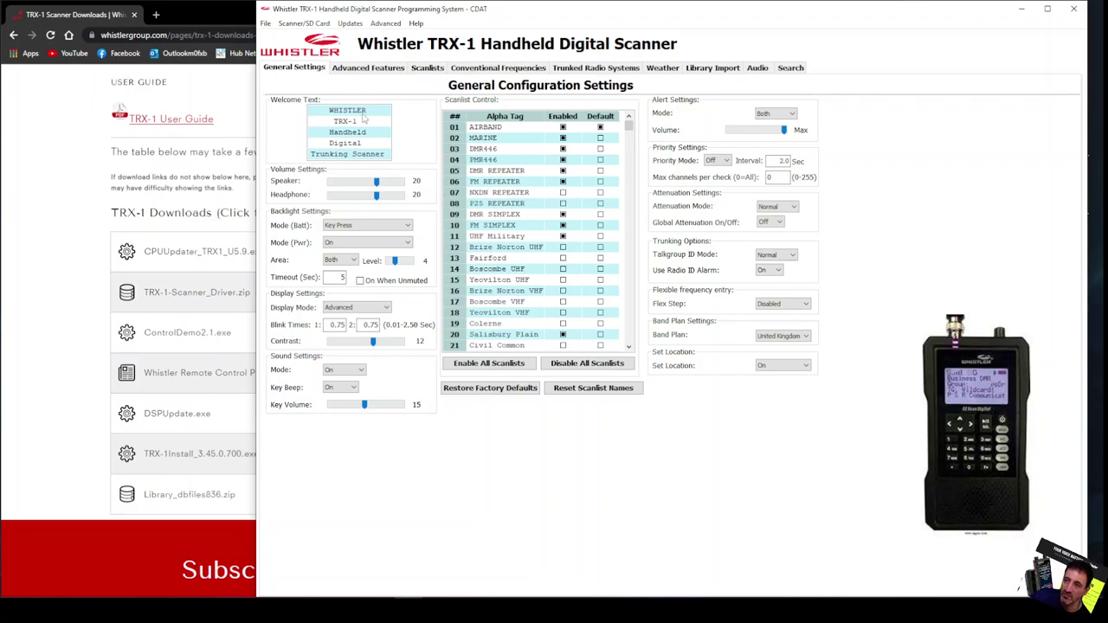
Browse the Downloads folder for a configuration archive to restore, leaving without opening one.
{"action": "left_click", "coordinate": [285, 24]}
{"action": "mouse_move", "coordinate": [270, 26]}
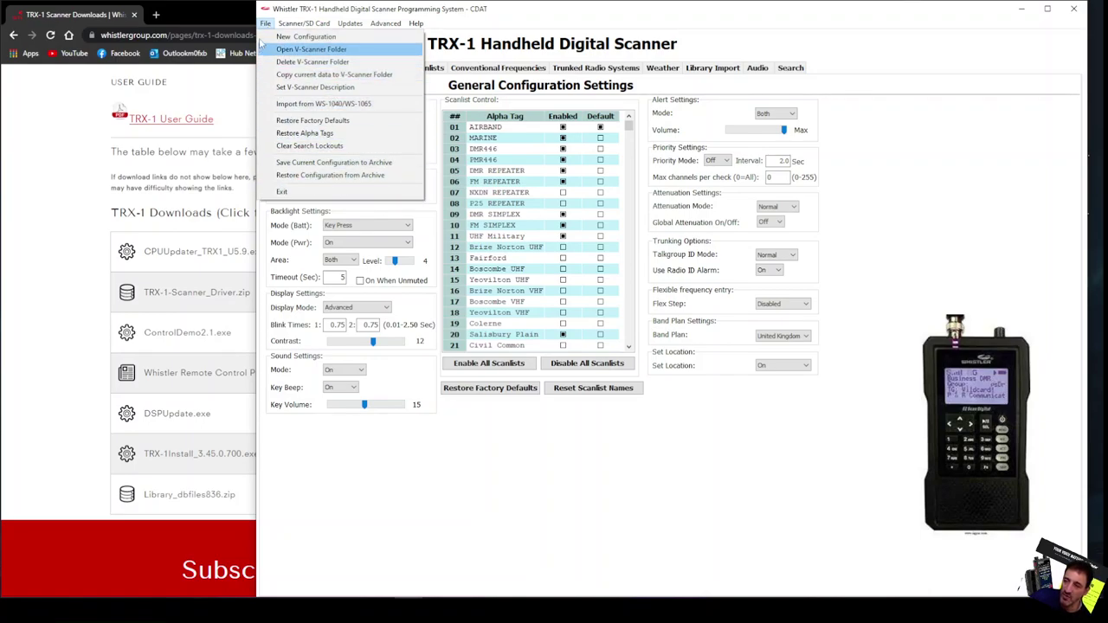
{"action": "left_click", "coordinate": [310, 176]}
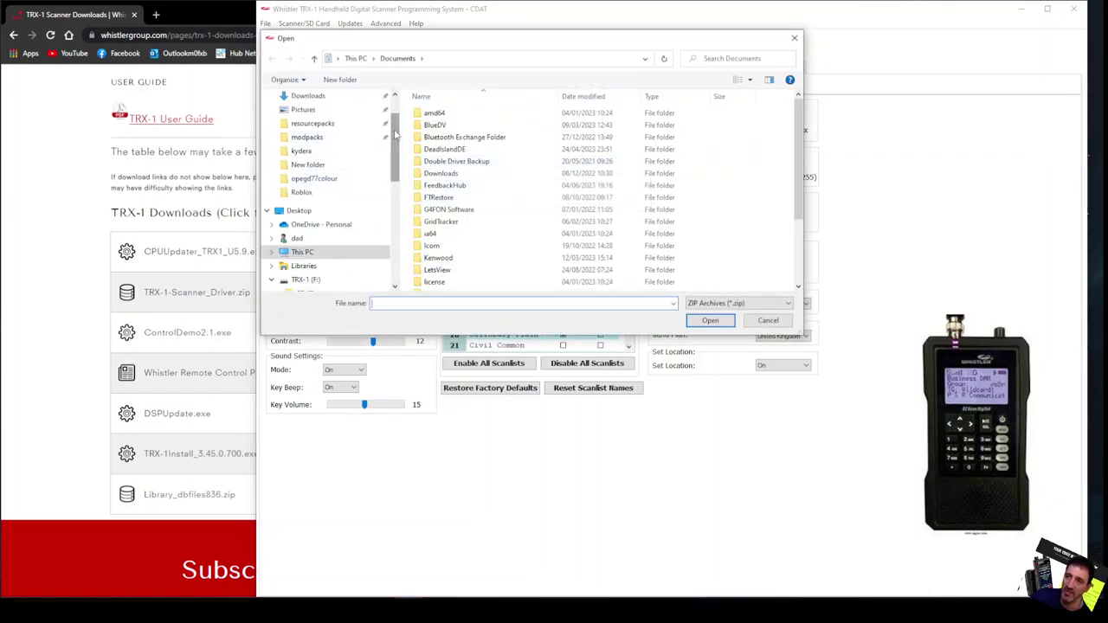
{"action": "scroll", "coordinate": [317, 148], "scroll_direction": "up", "scroll_amount": 1}
{"action": "left_click", "coordinate": [310, 142]}
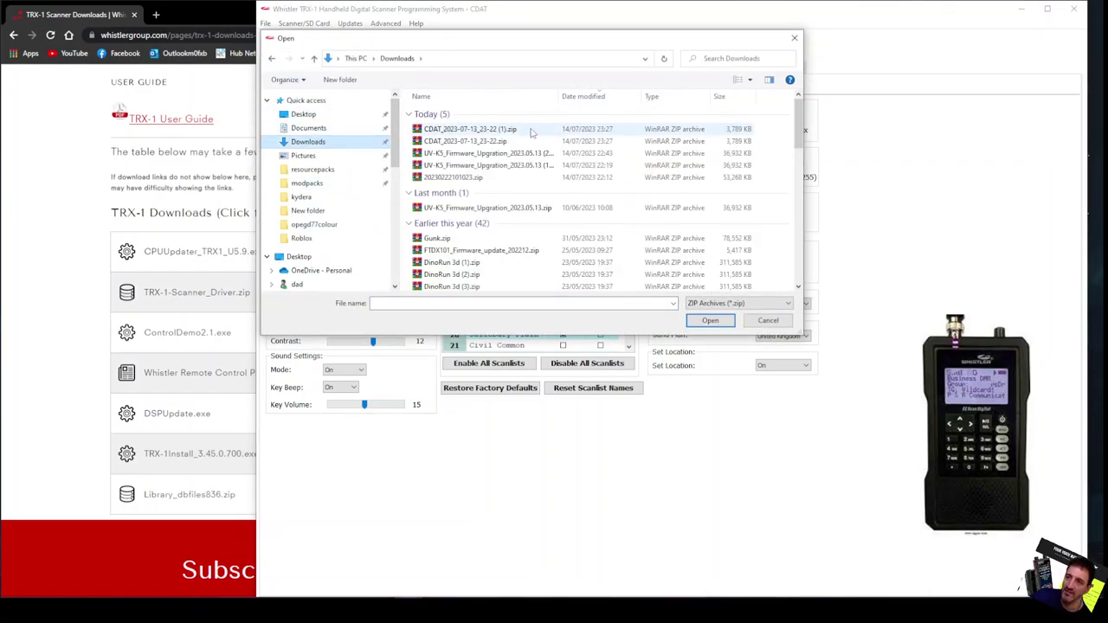
{"action": "left_click", "coordinate": [794, 37]}
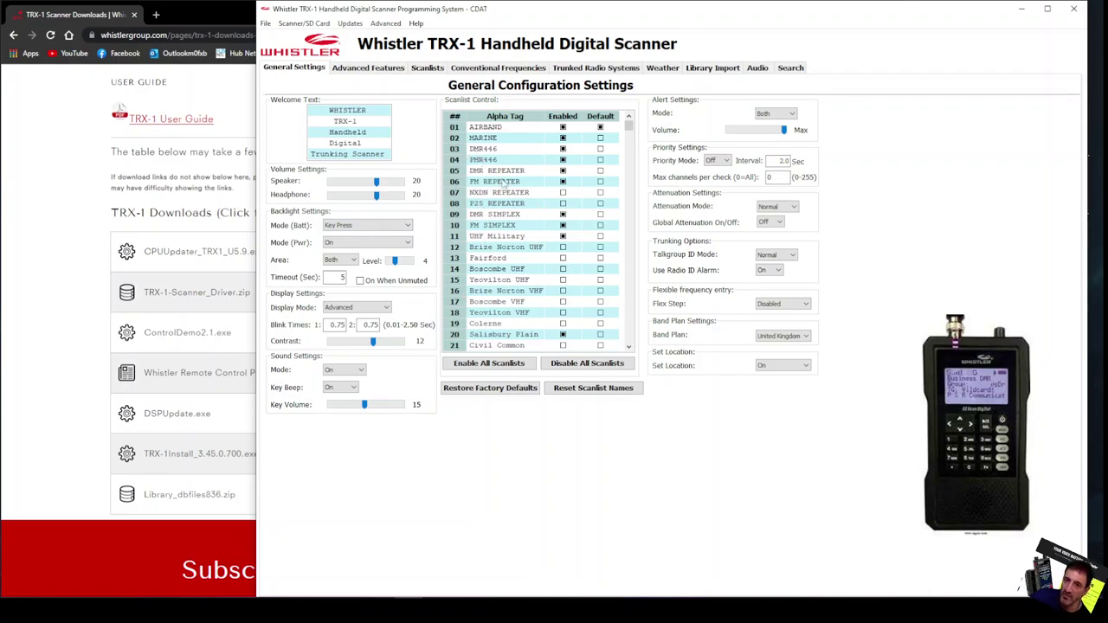
Examine the scanlists in the current configuration and the options for copying configurations to and from the scanner memory.
{"action": "scroll", "coordinate": [537, 212], "scroll_direction": "down", "scroll_amount": 1}
{"action": "scroll", "coordinate": [554, 173], "scroll_direction": "up", "scroll_amount": 1}
{"action": "scroll", "coordinate": [537, 199], "scroll_direction": "down", "scroll_amount": 3}
{"action": "scroll", "coordinate": [511, 234], "scroll_direction": "up", "scroll_amount": 3}
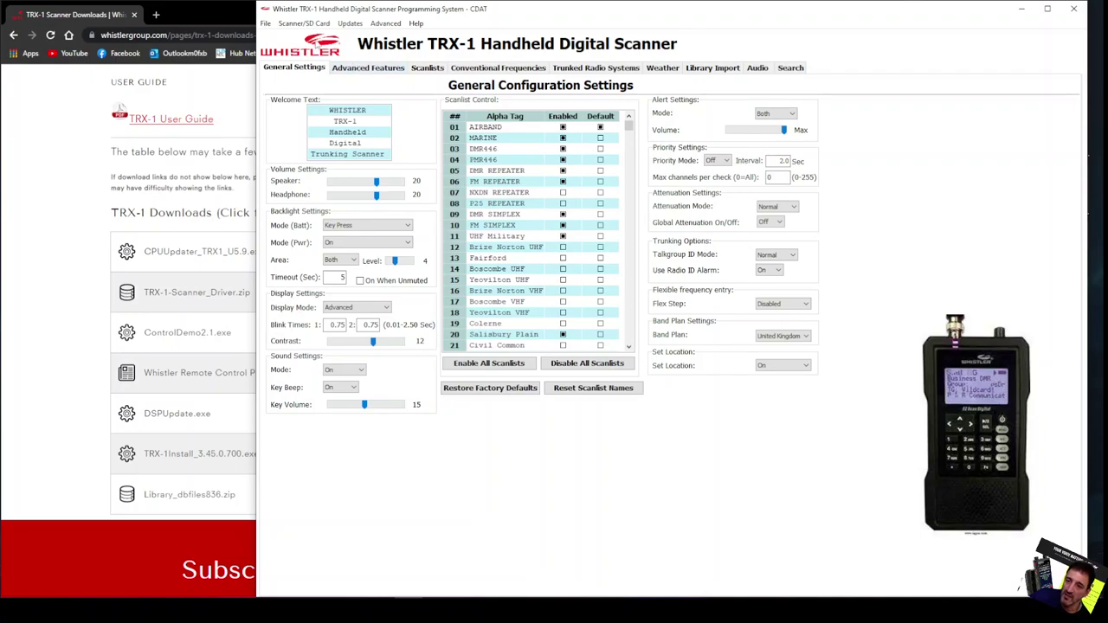
{"action": "left_click", "coordinate": [302, 23]}
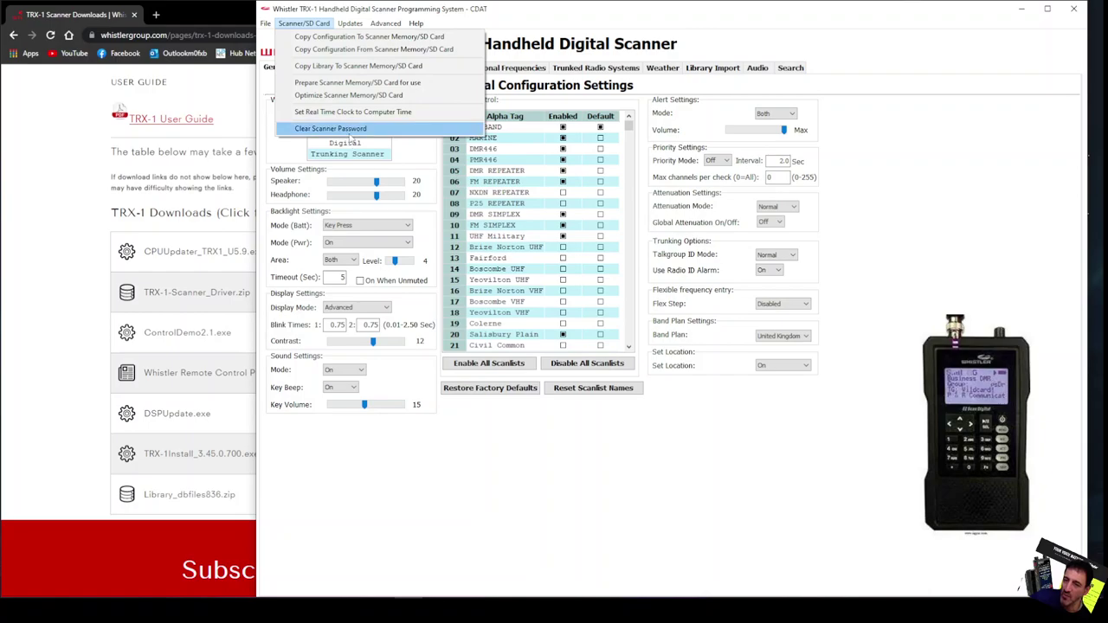
{"action": "left_click", "coordinate": [822, 61]}
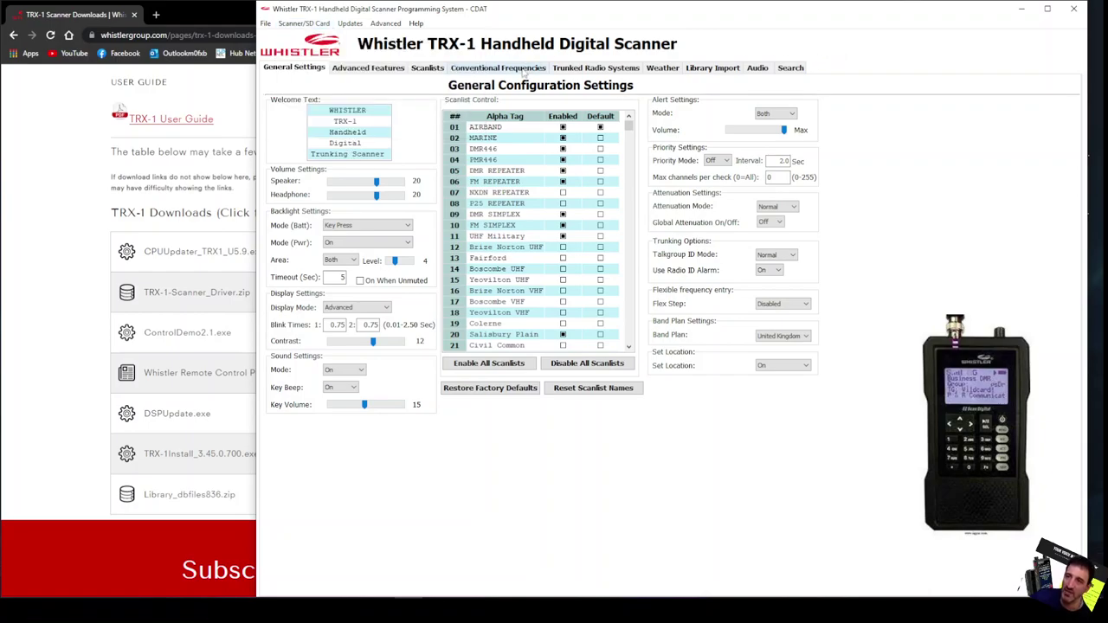
{"action": "left_click", "coordinate": [303, 23]}
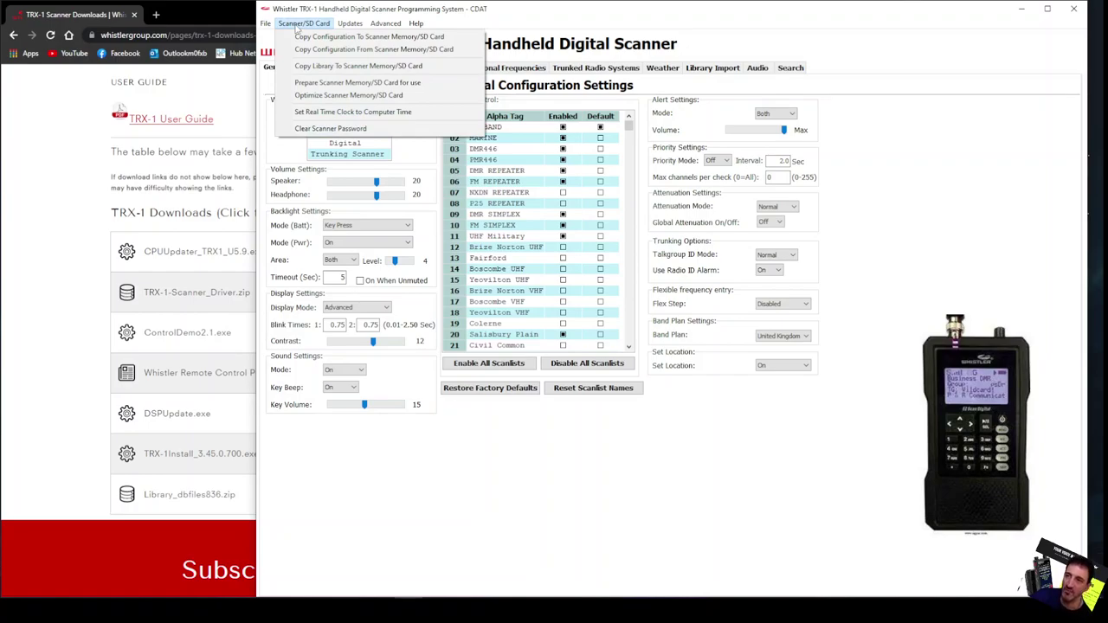
{"action": "left_click", "coordinate": [875, 154]}
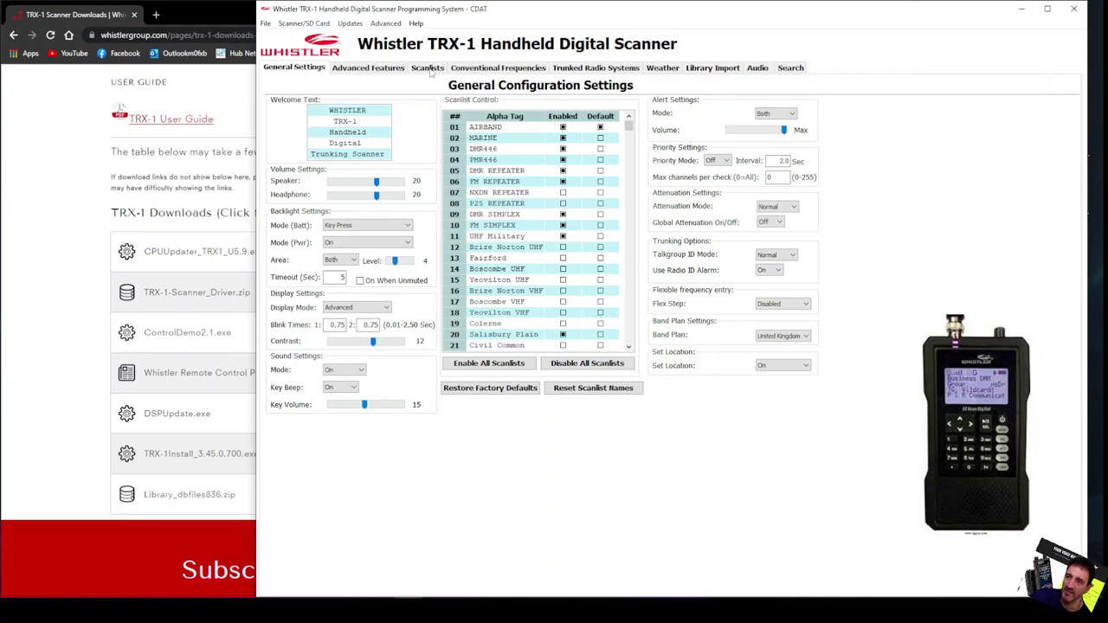
Create a new configuration in the empty V-Scanner folder CDAT_VS.003.
{"action": "left_click", "coordinate": [266, 24]}
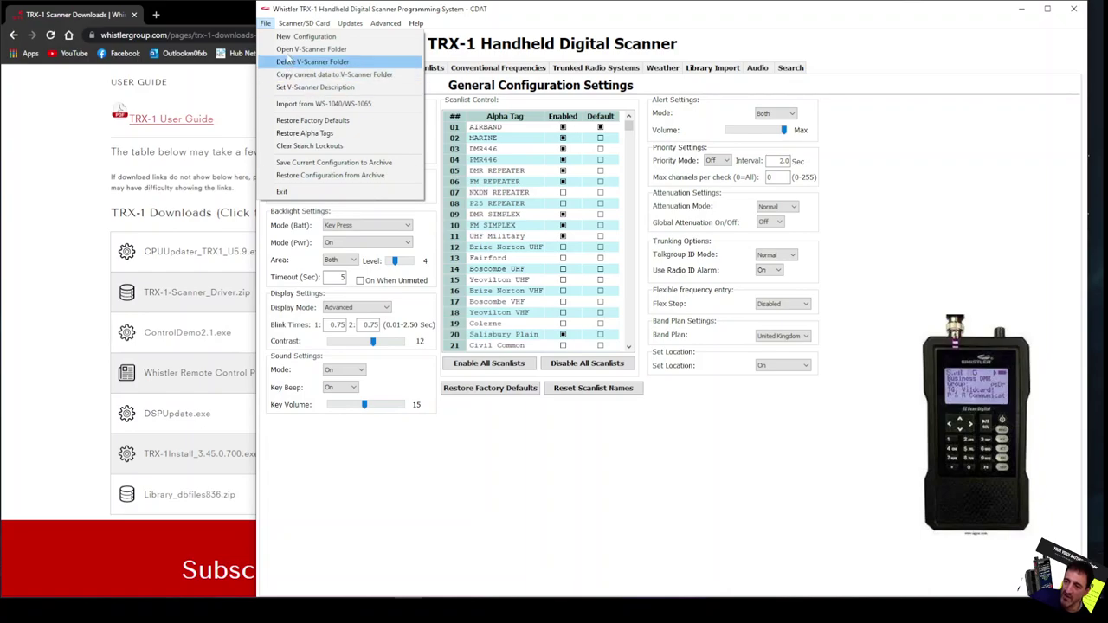
{"action": "left_click", "coordinate": [307, 36]}
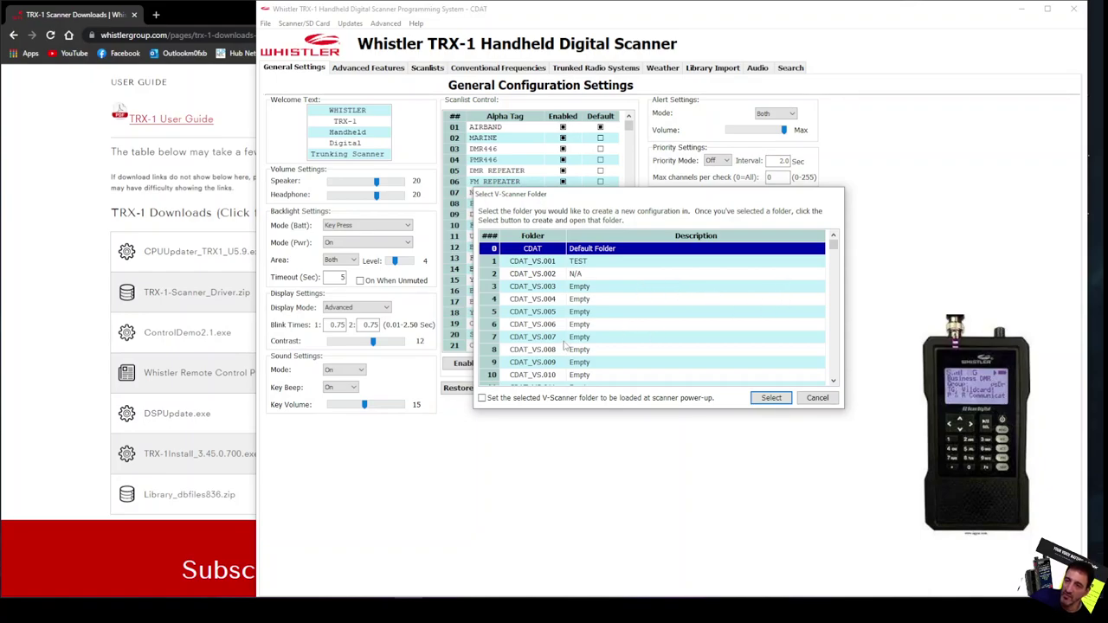
{"action": "left_click", "coordinate": [582, 265]}
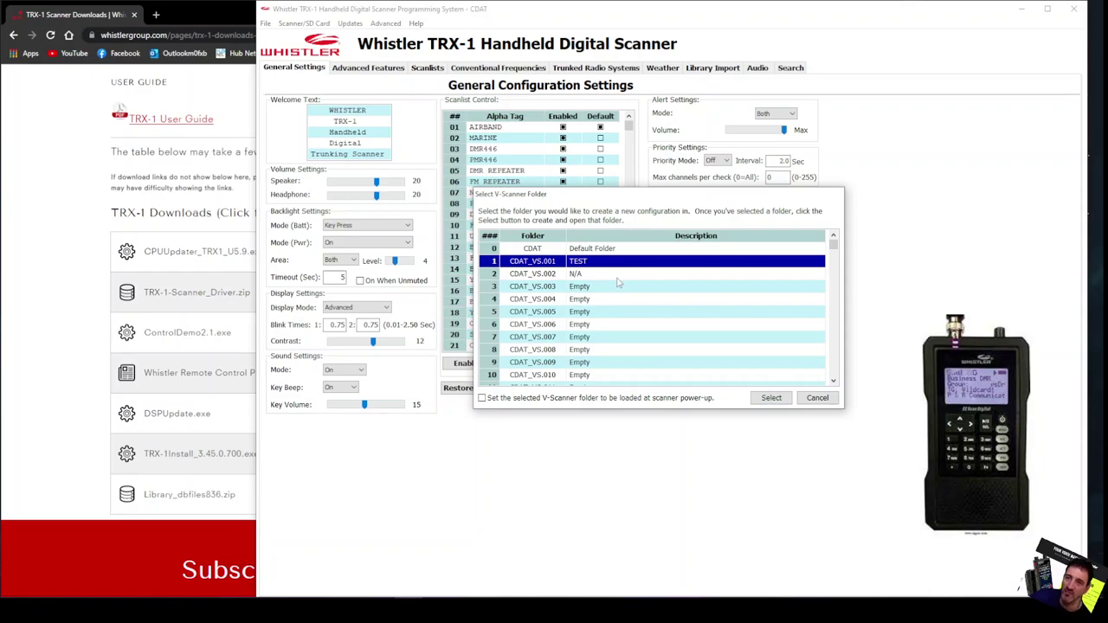
{"action": "left_click", "coordinate": [618, 276]}
{"action": "left_click", "coordinate": [597, 289]}
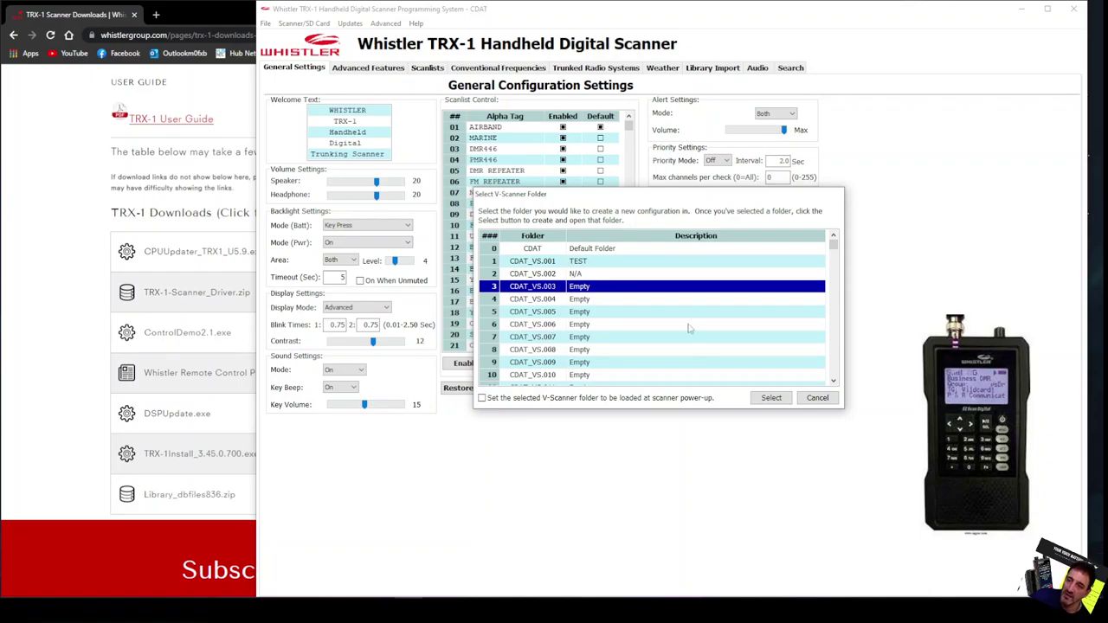
{"action": "left_click", "coordinate": [768, 398]}
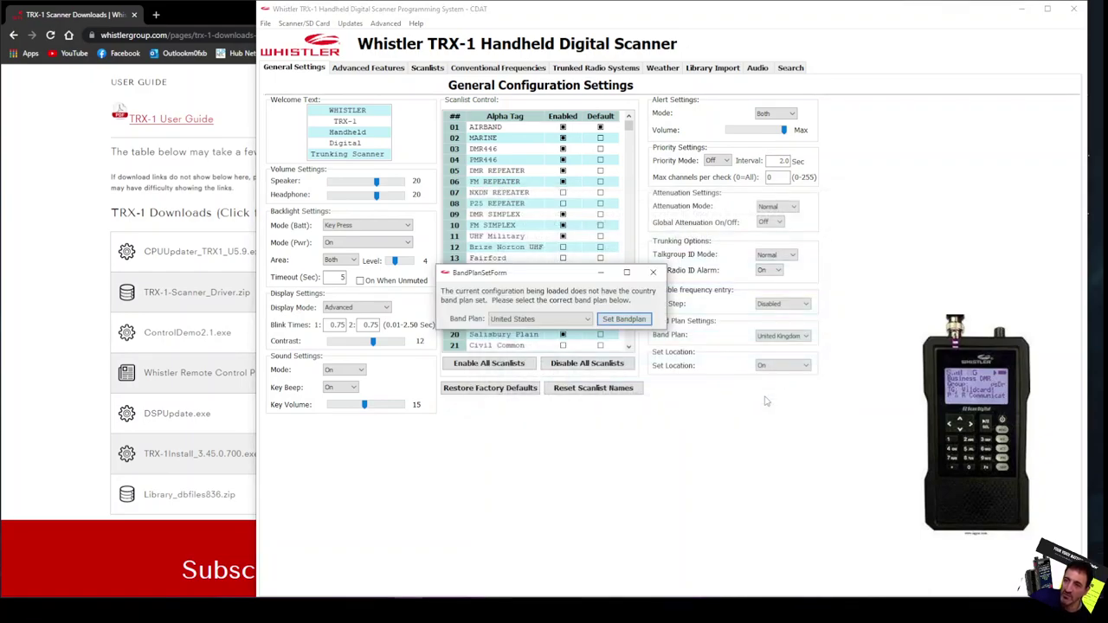
Set the new configuration's band plan to United Kingdom.
{"action": "left_click", "coordinate": [590, 321]}
{"action": "left_click", "coordinate": [554, 349]}
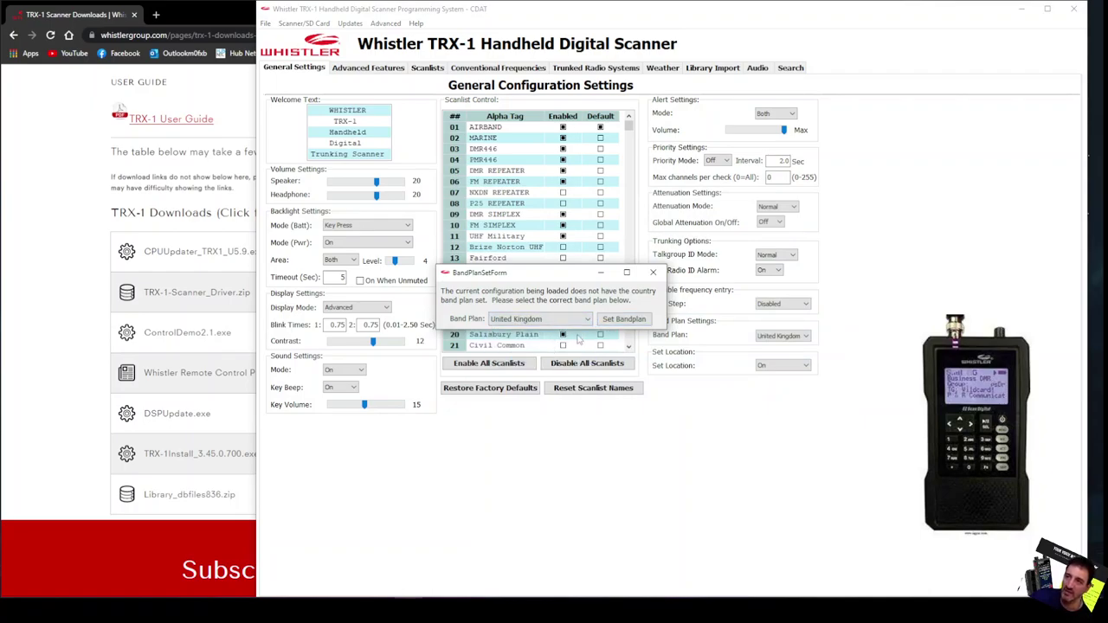
{"action": "left_click", "coordinate": [624, 321]}
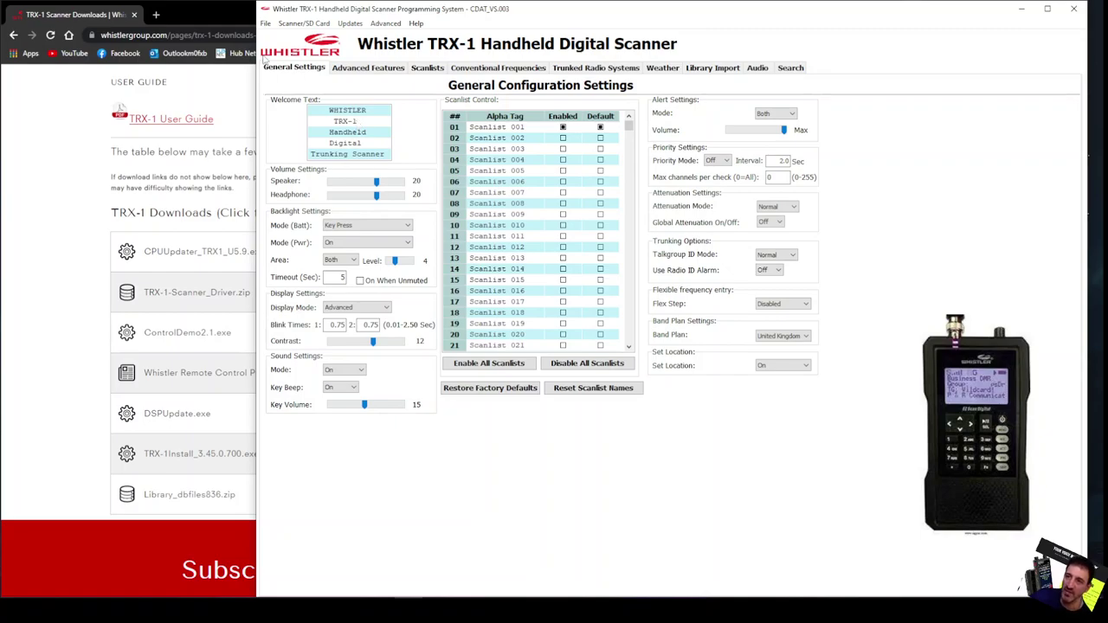
Examine the new configuration's advanced features, scanlists, conventional frequencies and general settings.
{"action": "left_click", "coordinate": [484, 69]}
{"action": "left_click", "coordinate": [365, 70]}
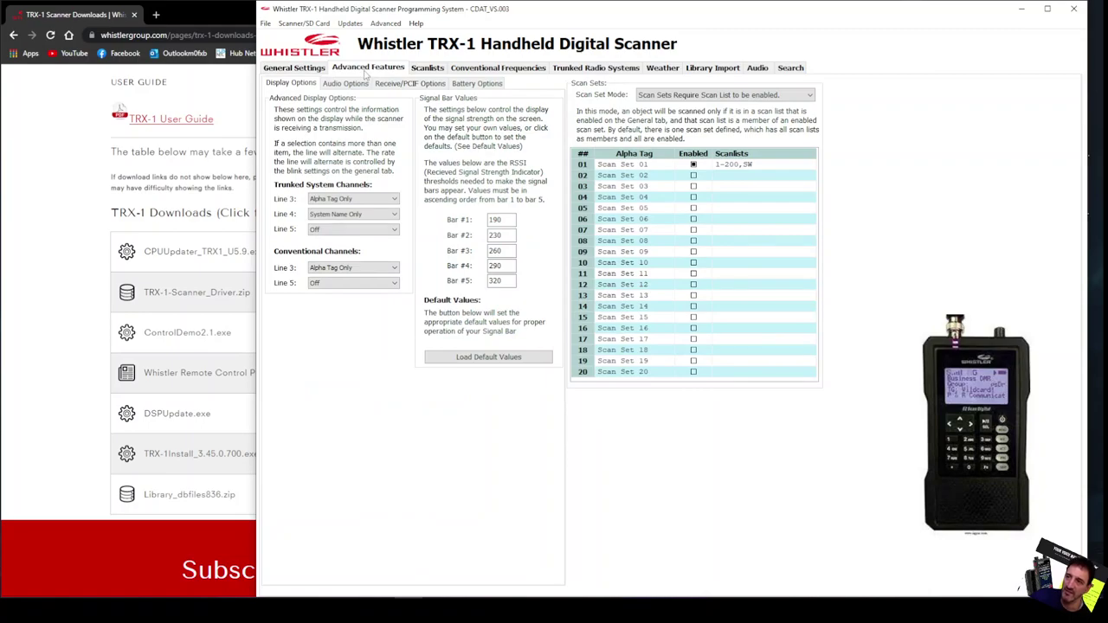
{"action": "left_click", "coordinate": [427, 69]}
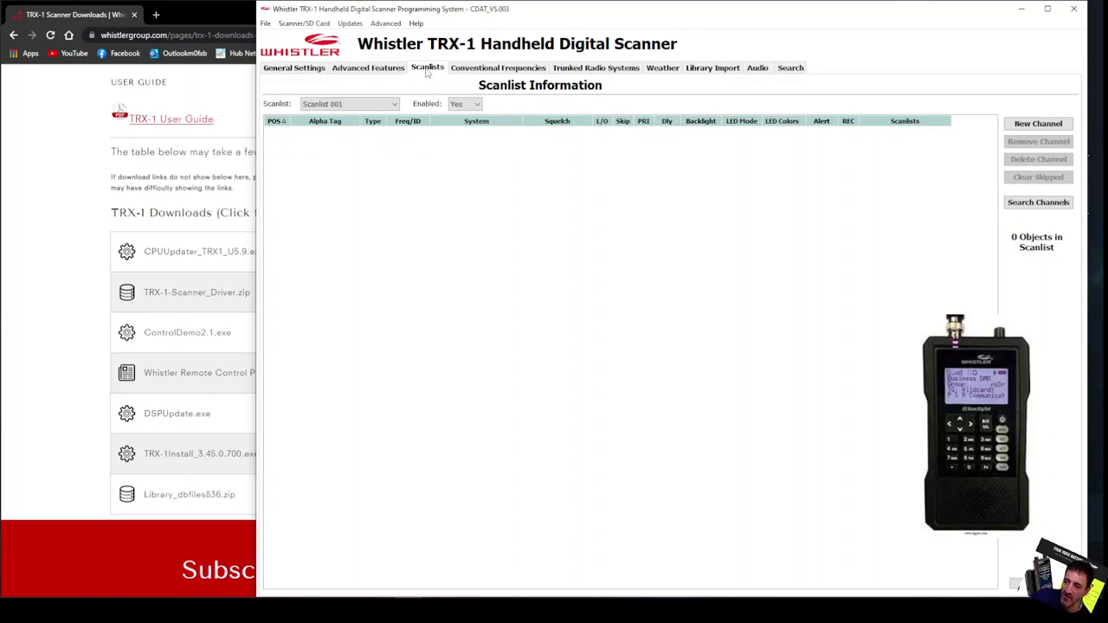
{"action": "left_click", "coordinate": [482, 71]}
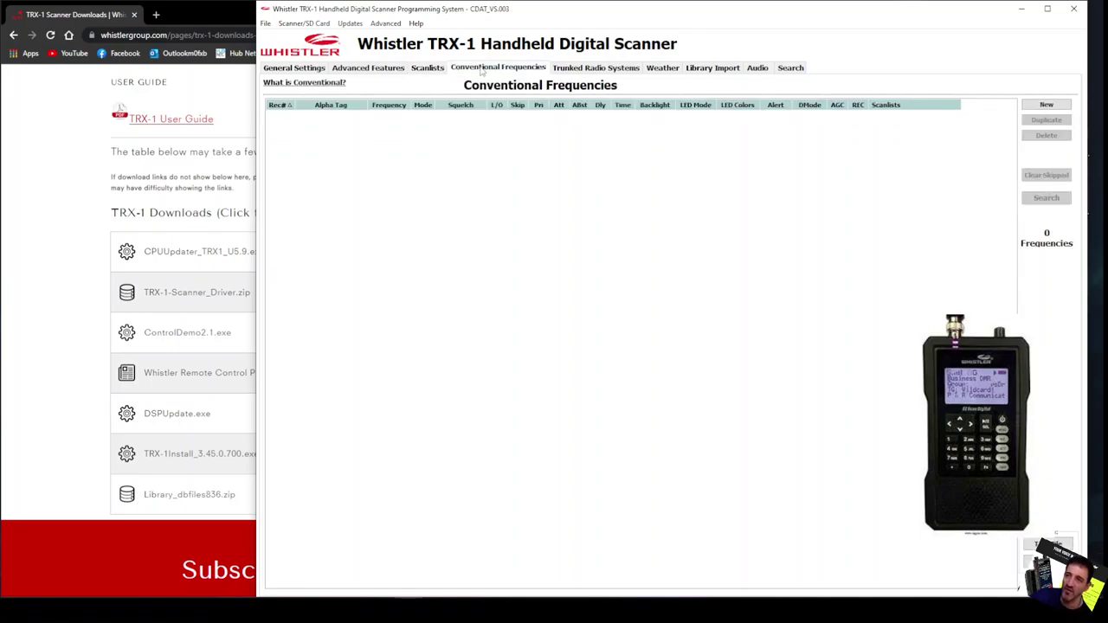
{"action": "left_click", "coordinate": [427, 69]}
{"action": "left_click", "coordinate": [472, 70]}
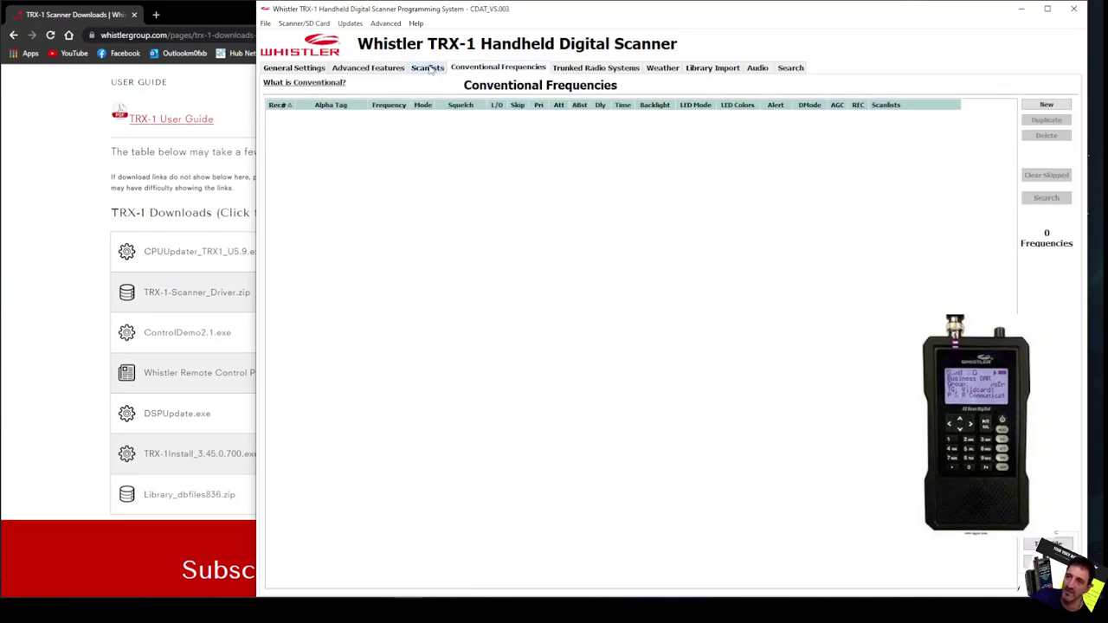
{"action": "left_click", "coordinate": [430, 69]}
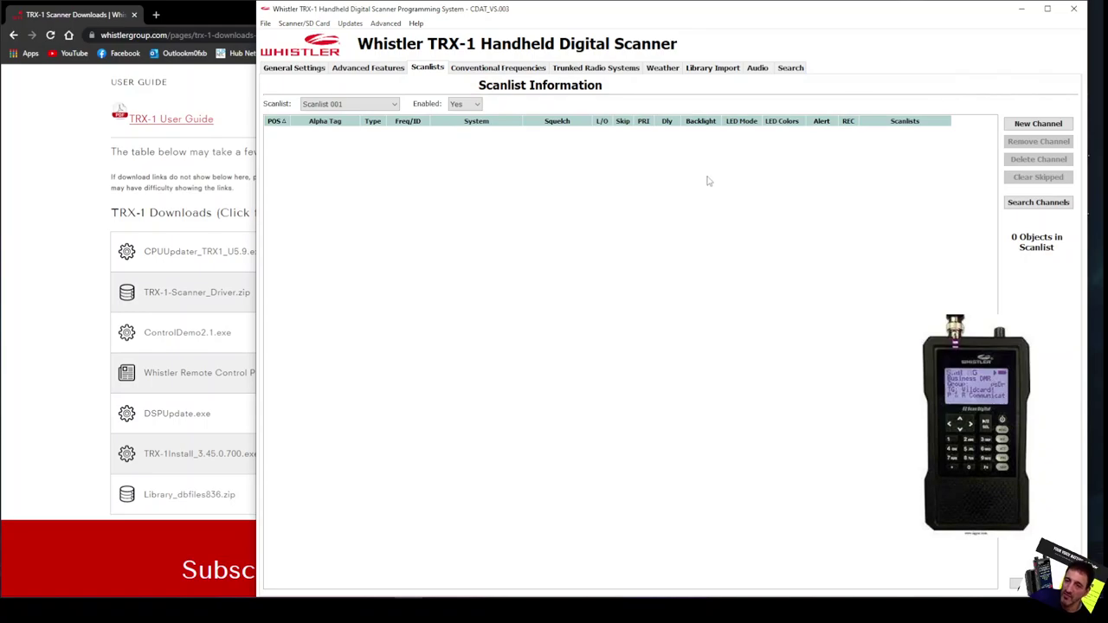
{"action": "left_click", "coordinate": [307, 70]}
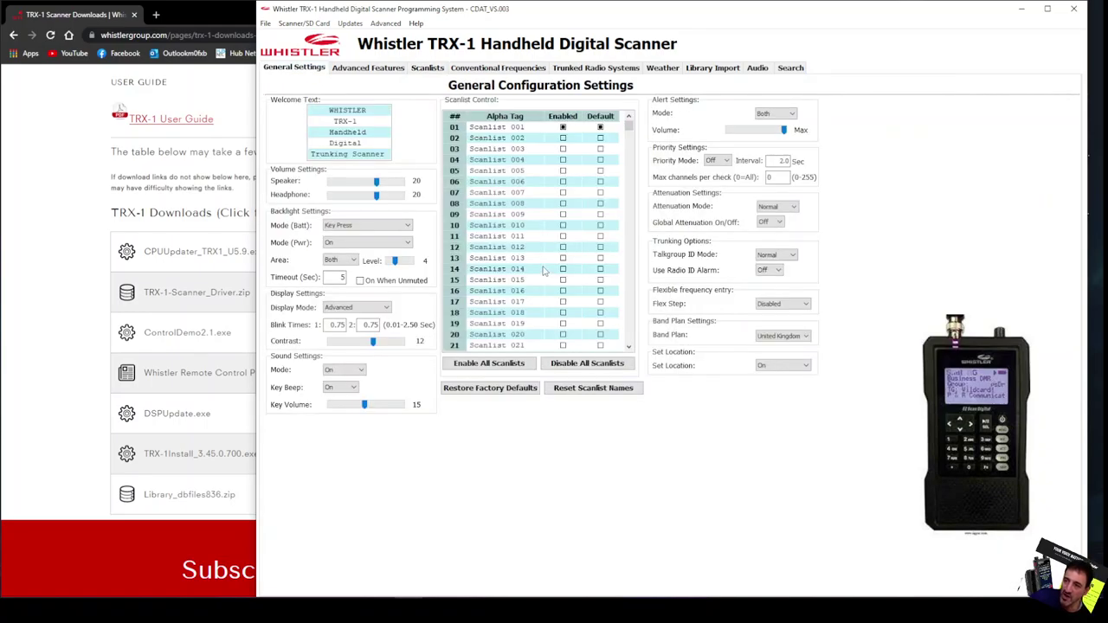
{"action": "mouse_move", "coordinate": [630, 131]}
{"action": "left_mouse_down"}
{"action": "mouse_move", "coordinate": [629, 339]}
{"action": "mouse_move", "coordinate": [629, 126]}
{"action": "left_mouse_up"}
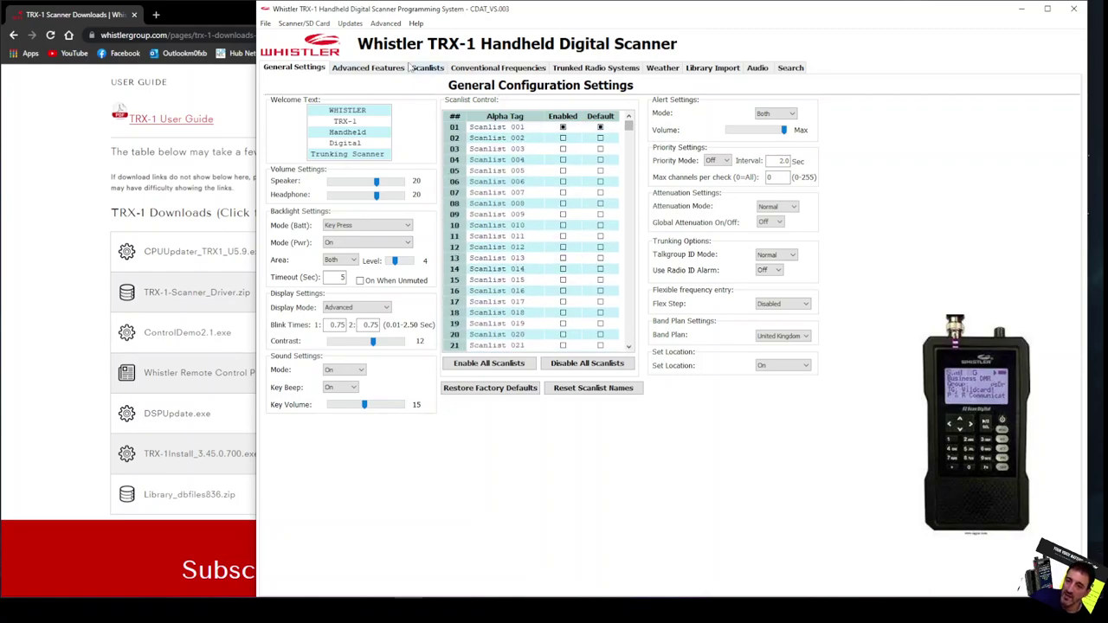
{"action": "left_click", "coordinate": [427, 68]}
{"action": "left_click", "coordinate": [1034, 124]}
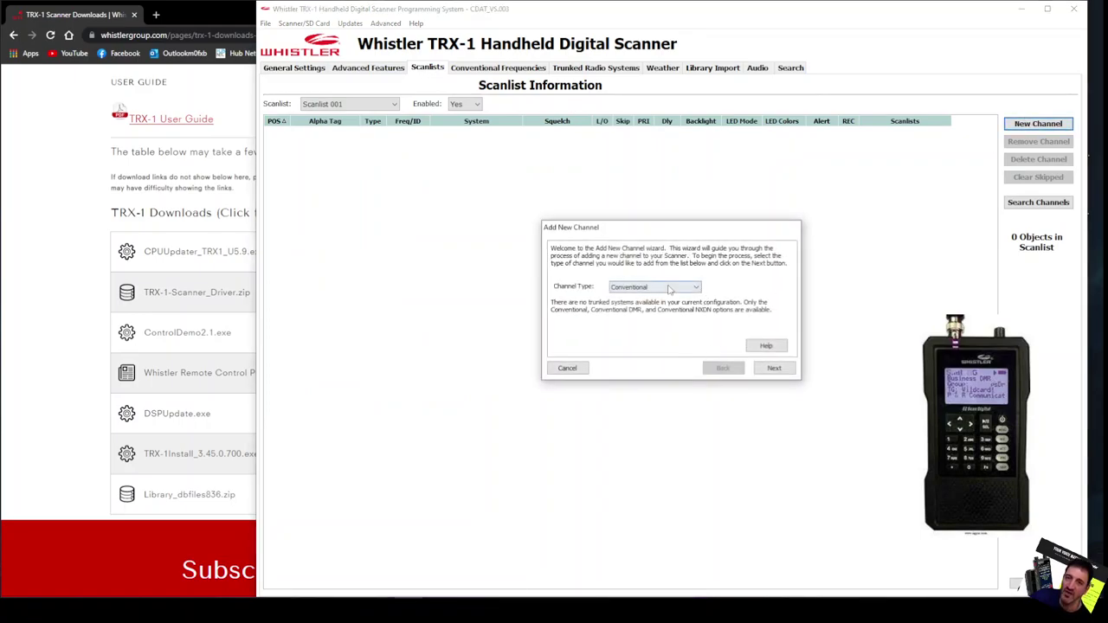
{"action": "left_click", "coordinate": [697, 288]}
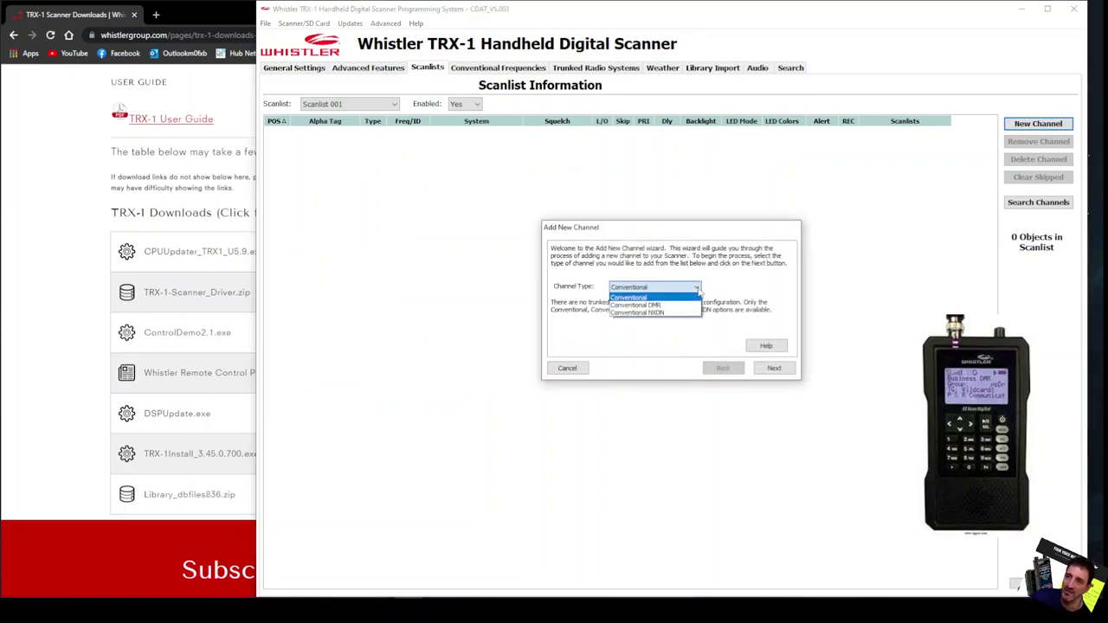
{"action": "left_click", "coordinate": [698, 291]}
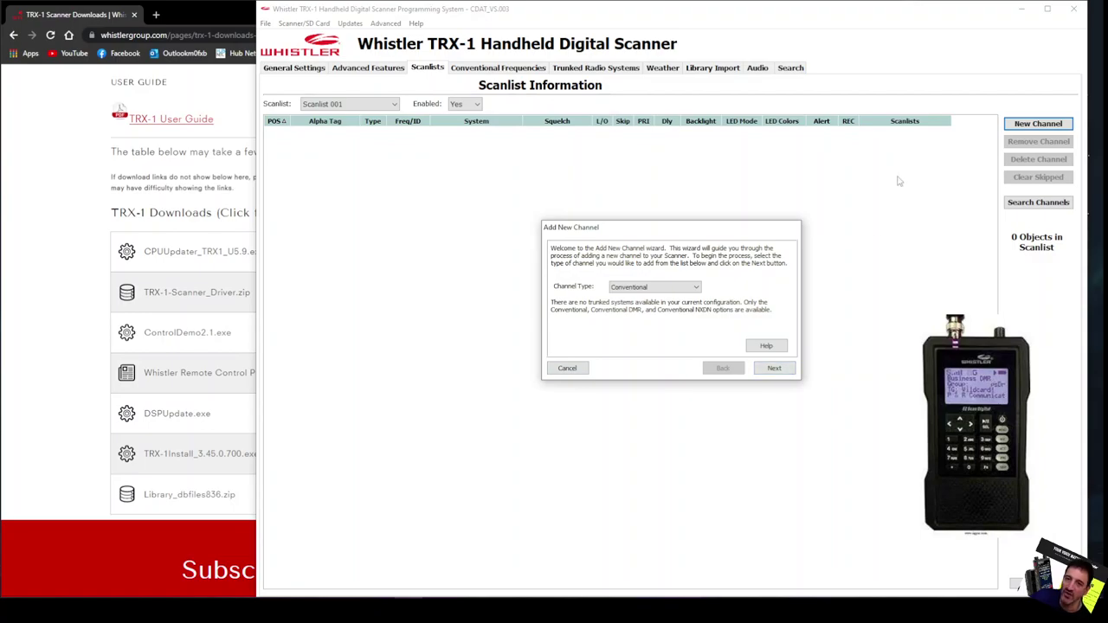
{"action": "left_click", "coordinate": [567, 368]}
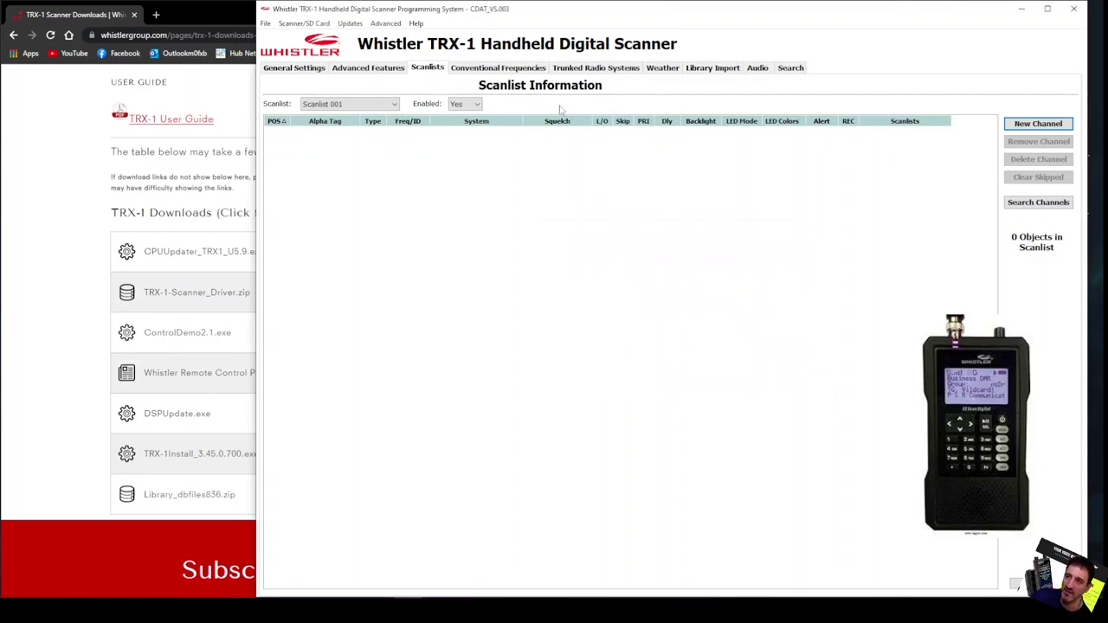
Start a new conventional channel of type Analog/Project 25 Digital with the frequency 434.550.
{"action": "left_click", "coordinate": [499, 67]}
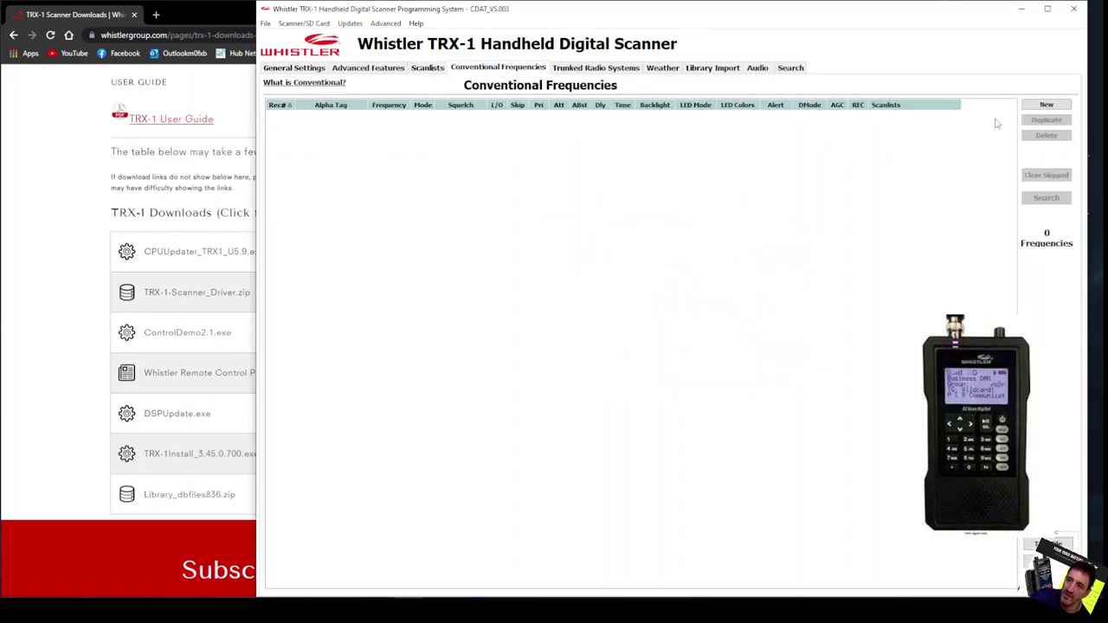
{"action": "left_click", "coordinate": [1045, 105]}
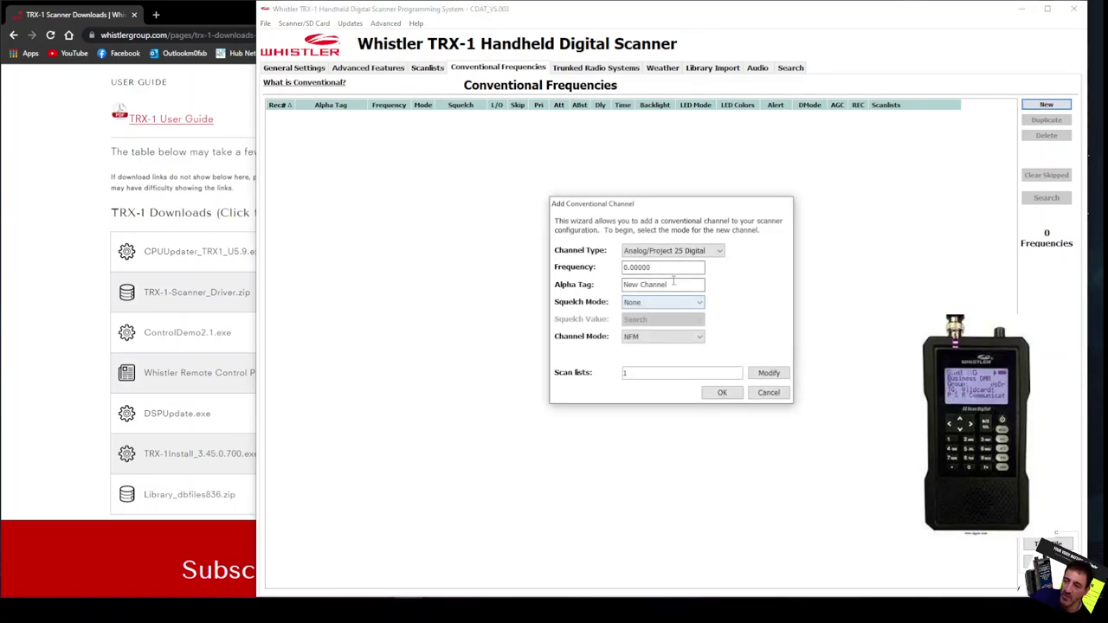
{"action": "left_click", "coordinate": [720, 250]}
{"action": "left_click", "coordinate": [720, 250]}
{"action": "left_click", "coordinate": [719, 251]}
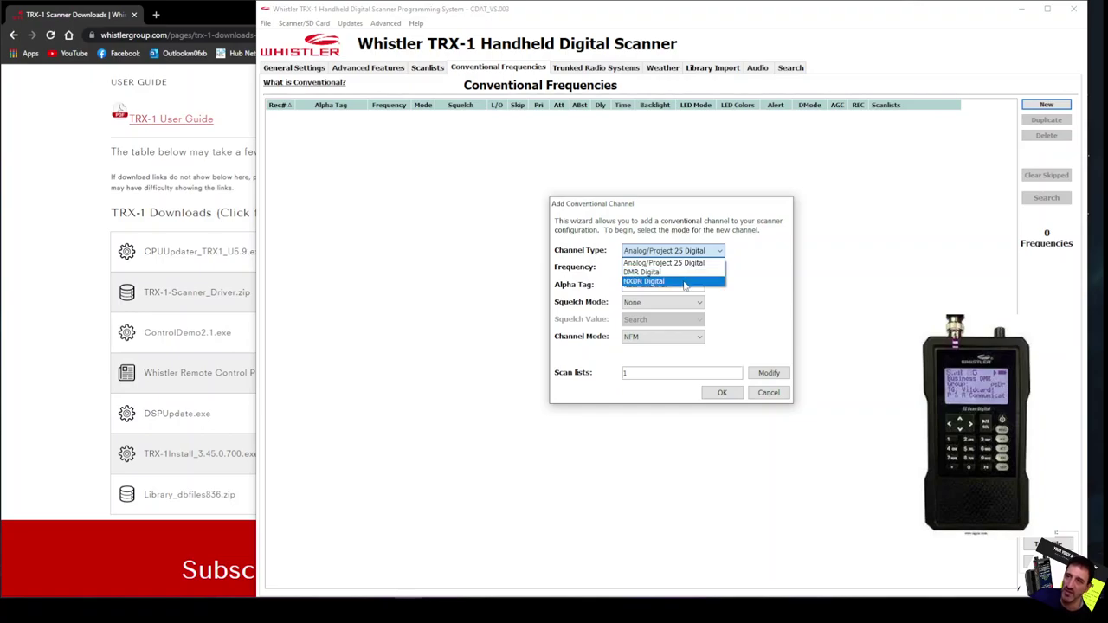
{"action": "left_click", "coordinate": [683, 263]}
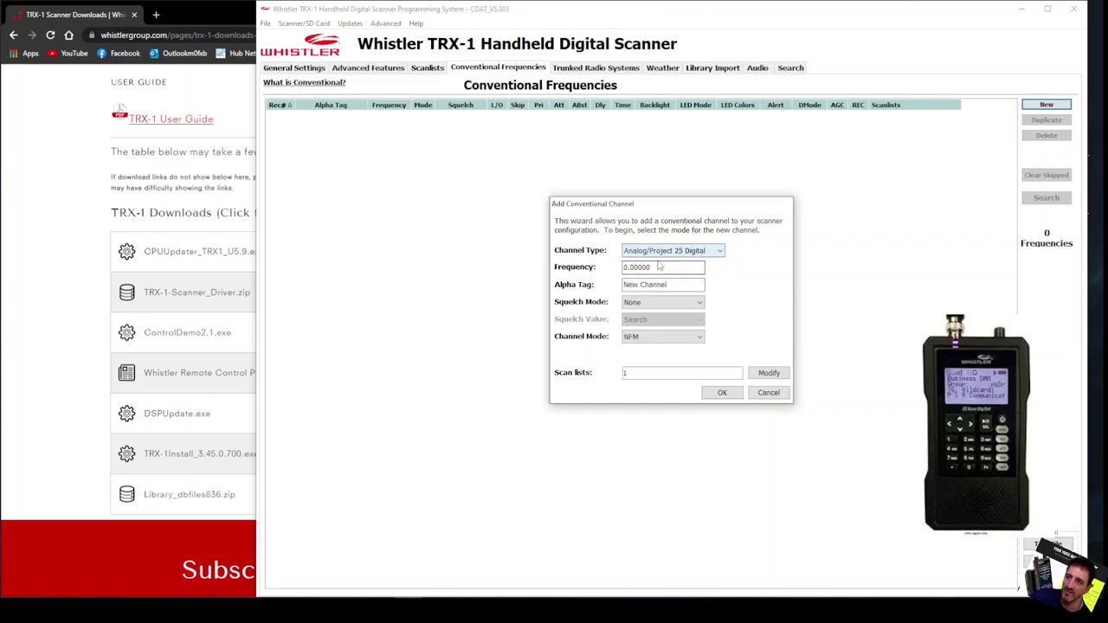
{"action": "double_click", "coordinate": [653, 267]}
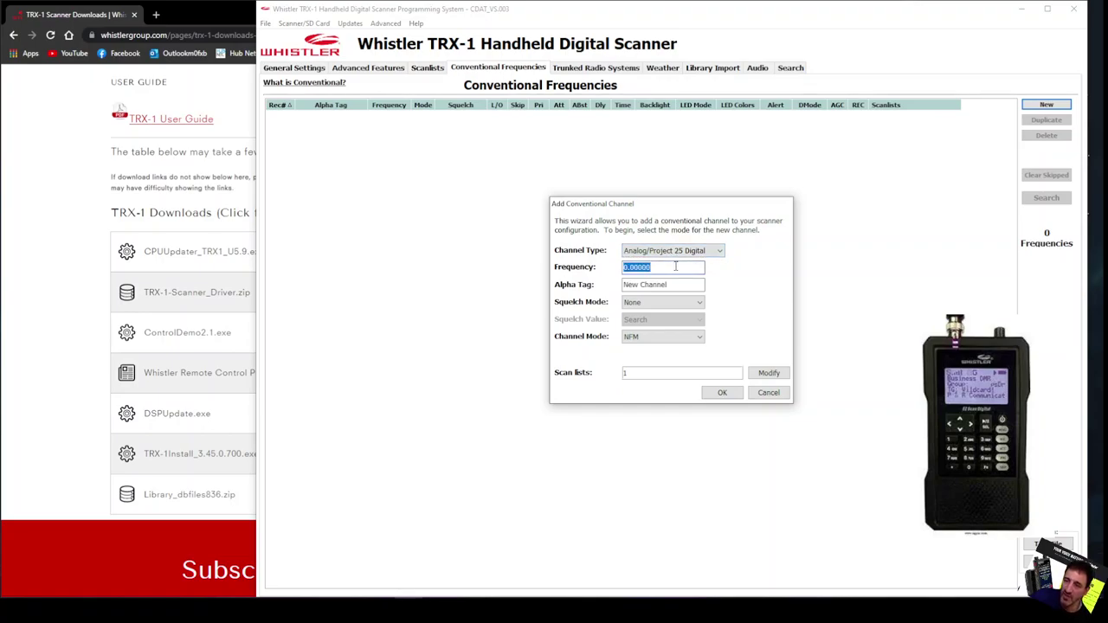
{"action": "type", "text": "434.550"}
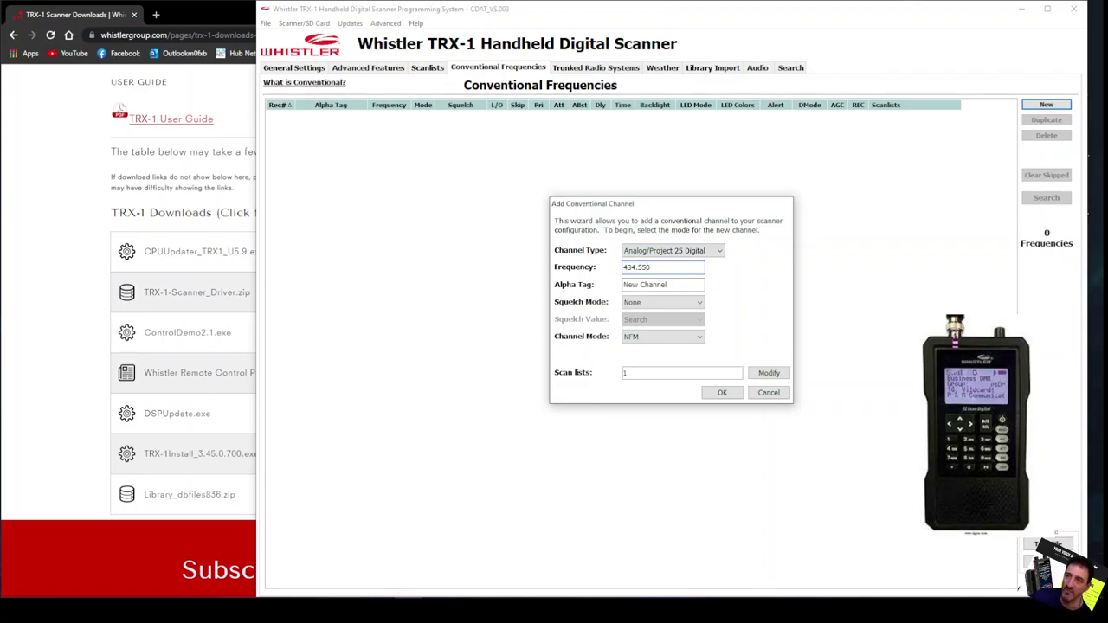
Replace the new channel's alpha tag with "hubnet".
{"action": "left_click", "coordinate": [682, 285]}
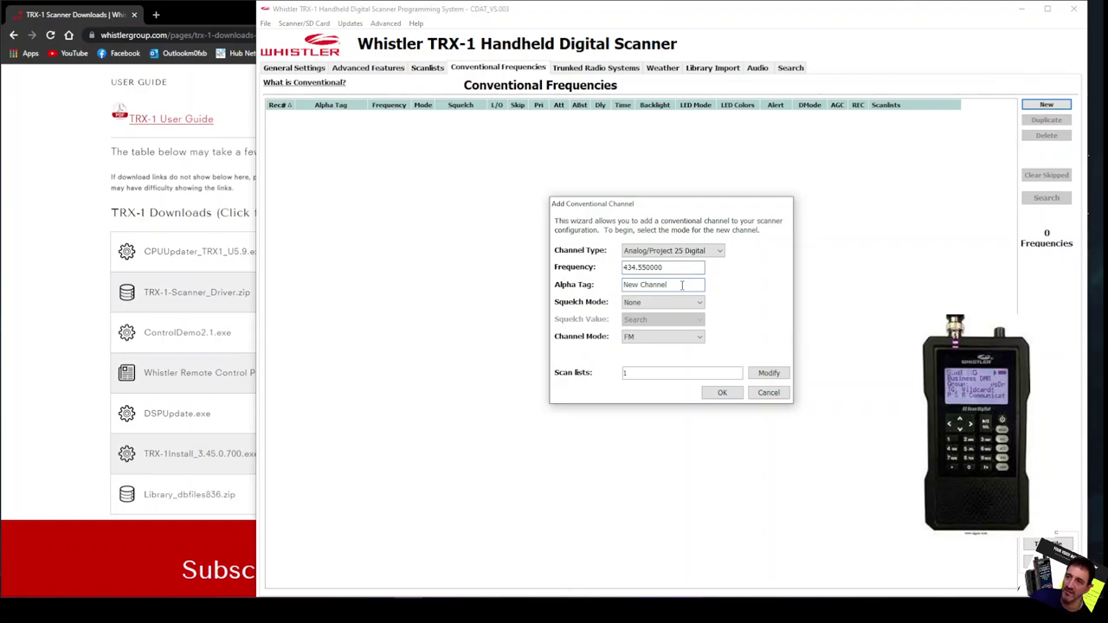
{"action": "key", "text": "BackSpace"}
{"action": "key", "text": "BackSpace"}
{"action": "key", "text": "BackSpace"}
{"action": "key", "text": "BackSpace"}
{"action": "key", "text": "BackSpace"}
{"action": "key", "text": "BackSpace"}
{"action": "key", "text": "BackSpace"}
{"action": "key", "text": "BackSpace"}
{"action": "key", "text": "BackSpace"}
{"action": "key", "text": "BackSpace"}
{"action": "key", "text": "BackSpace"}
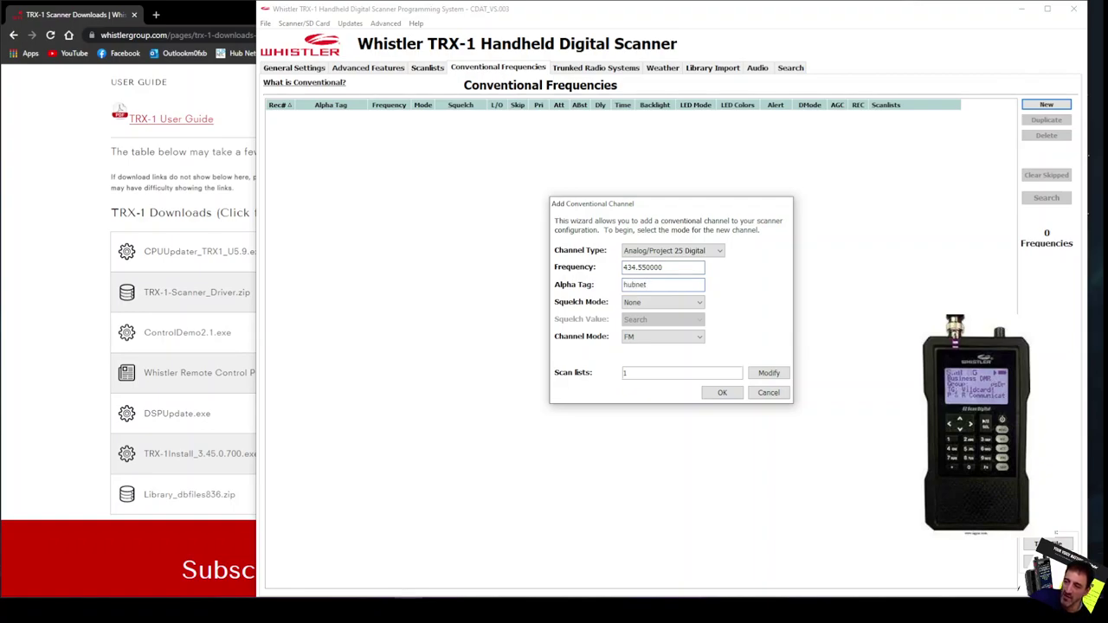
Set the hubnet channel's squelch mode to CTCSS with a value of 77.0 and add the channel.
{"action": "left_click", "coordinate": [695, 301]}
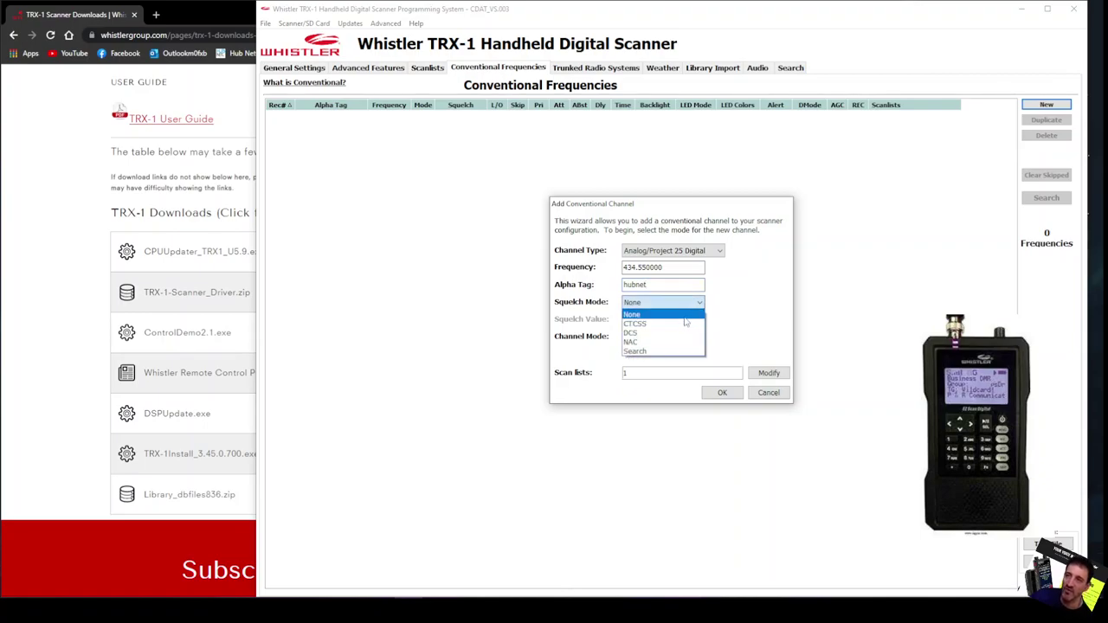
{"action": "left_click", "coordinate": [682, 323]}
{"action": "left_click", "coordinate": [680, 322]}
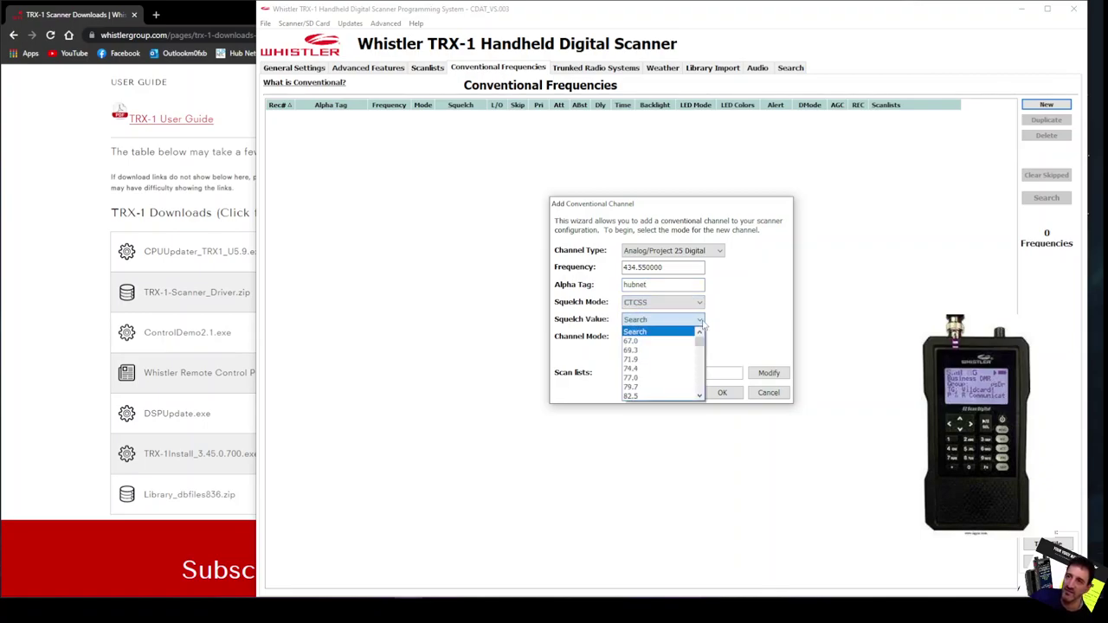
{"action": "left_click", "coordinate": [661, 377]}
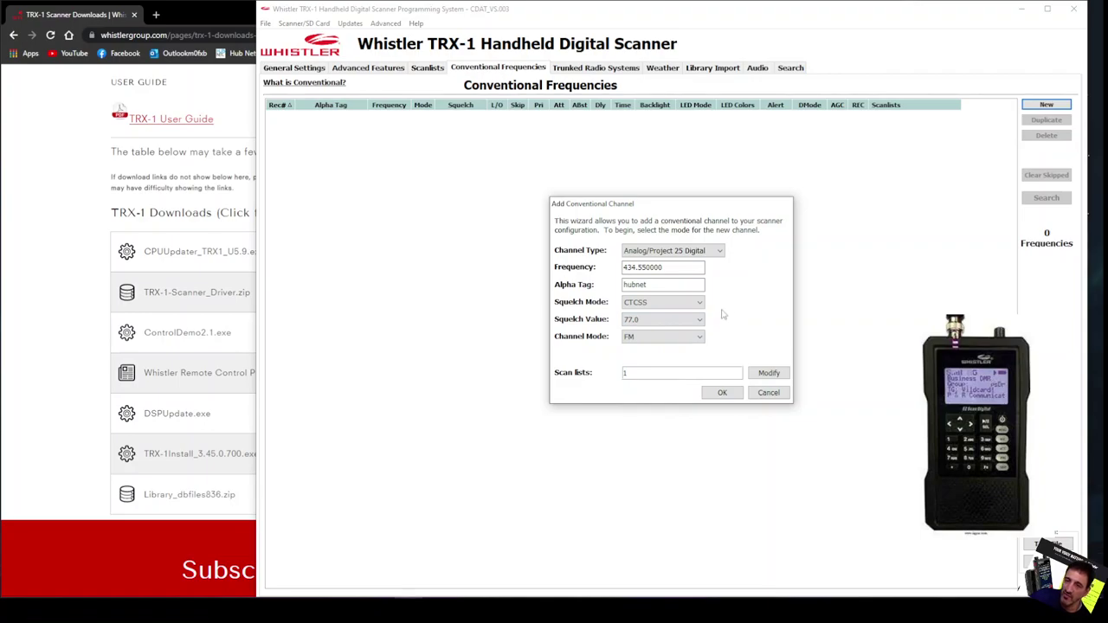
{"action": "left_click", "coordinate": [722, 394]}
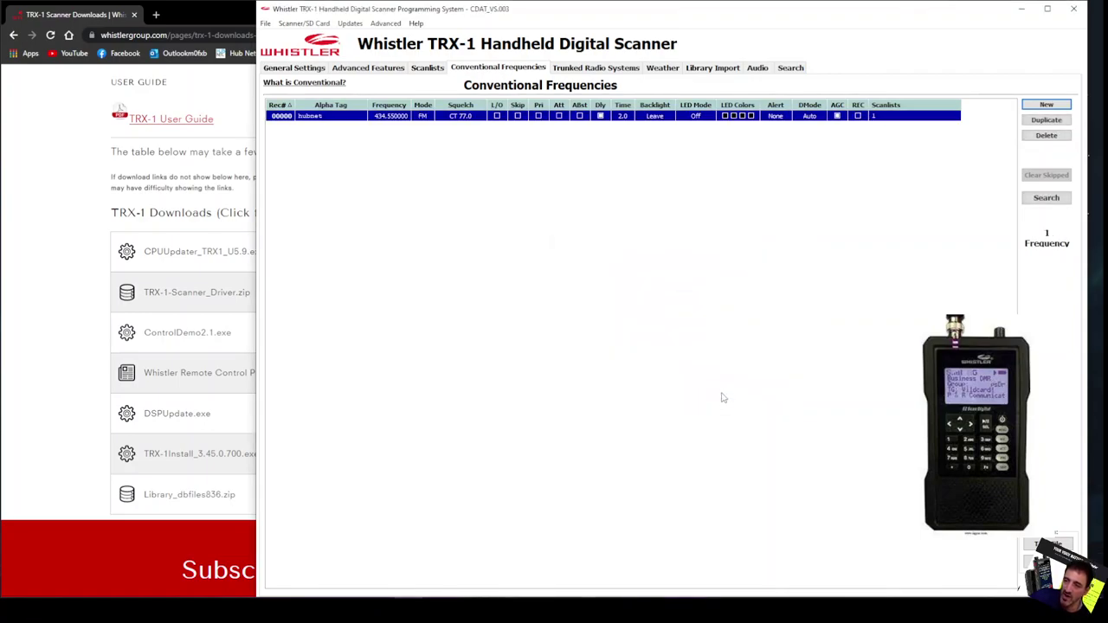
Set the hubnet channel's backlight mode to On and its LED mode to On Solid, latched when activated.
{"action": "left_click", "coordinate": [654, 118]}
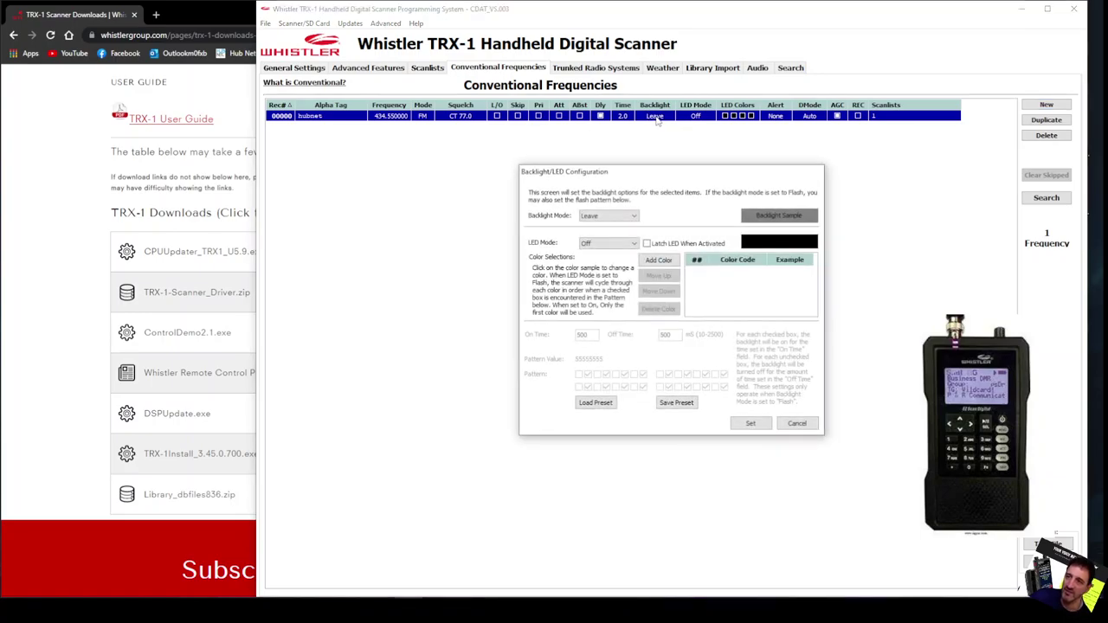
{"action": "left_click", "coordinate": [633, 216]}
{"action": "left_click", "coordinate": [596, 234]}
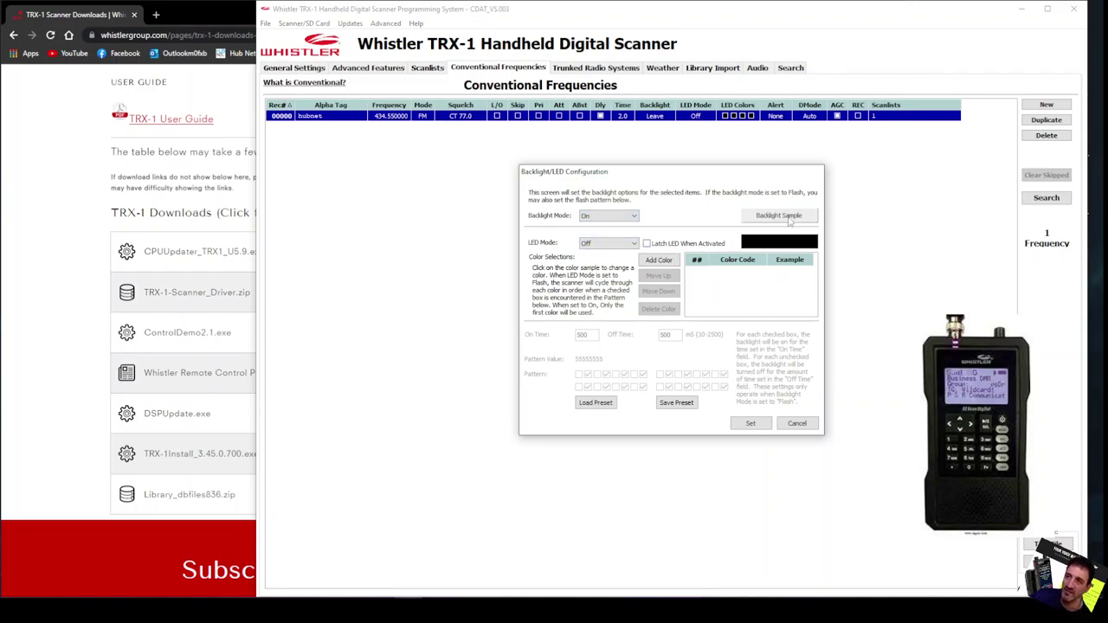
{"action": "left_click", "coordinate": [633, 244]}
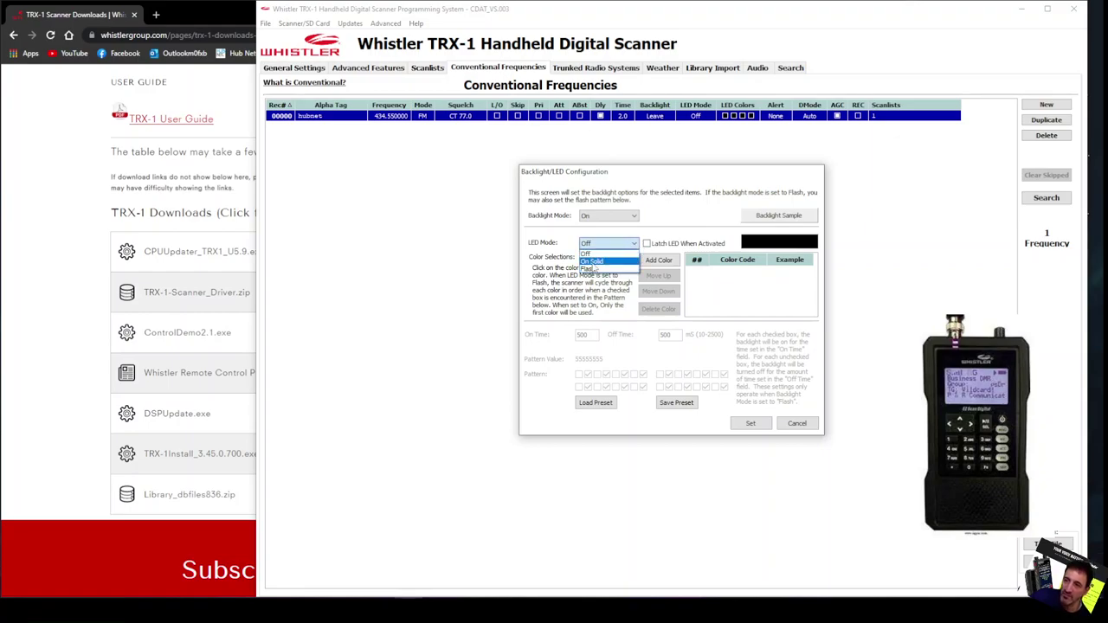
{"action": "left_click", "coordinate": [592, 261]}
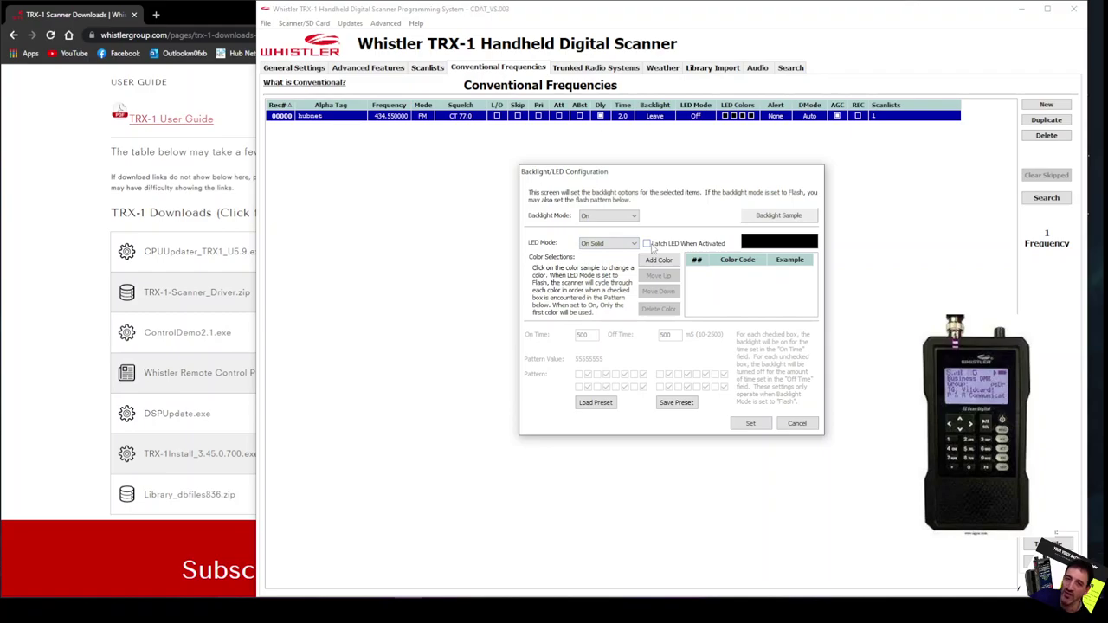
{"action": "left_click", "coordinate": [647, 244]}
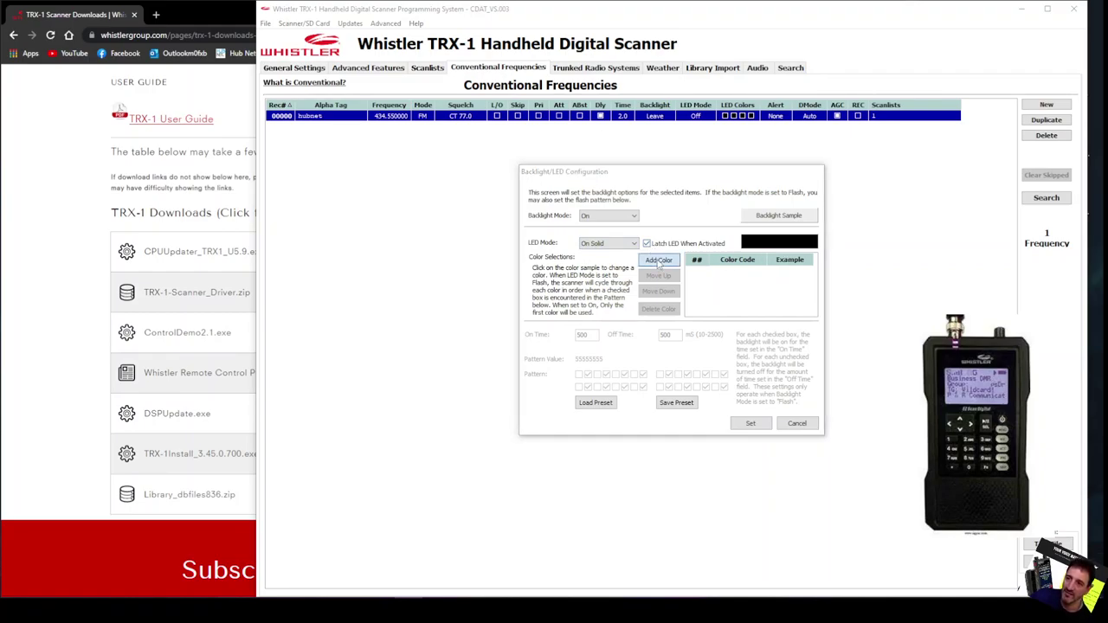
Add red (#FF0000) as the hubnet channel's LED color and apply the backlight and LED configuration.
{"action": "left_click", "coordinate": [658, 260]}
{"action": "left_click", "coordinate": [499, 191]}
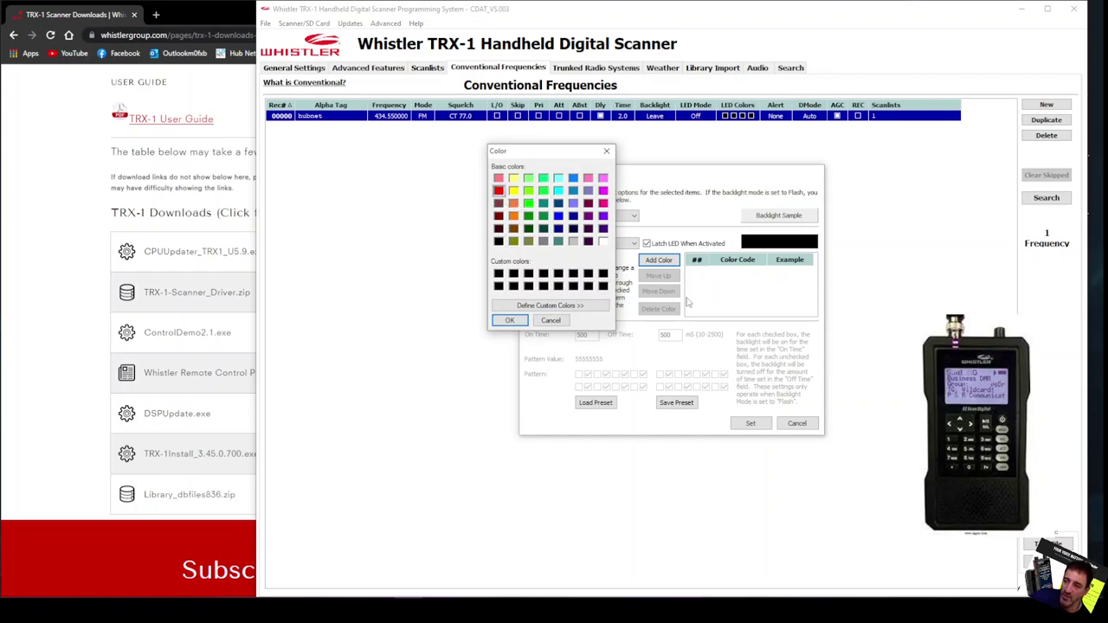
{"action": "left_click", "coordinate": [510, 320]}
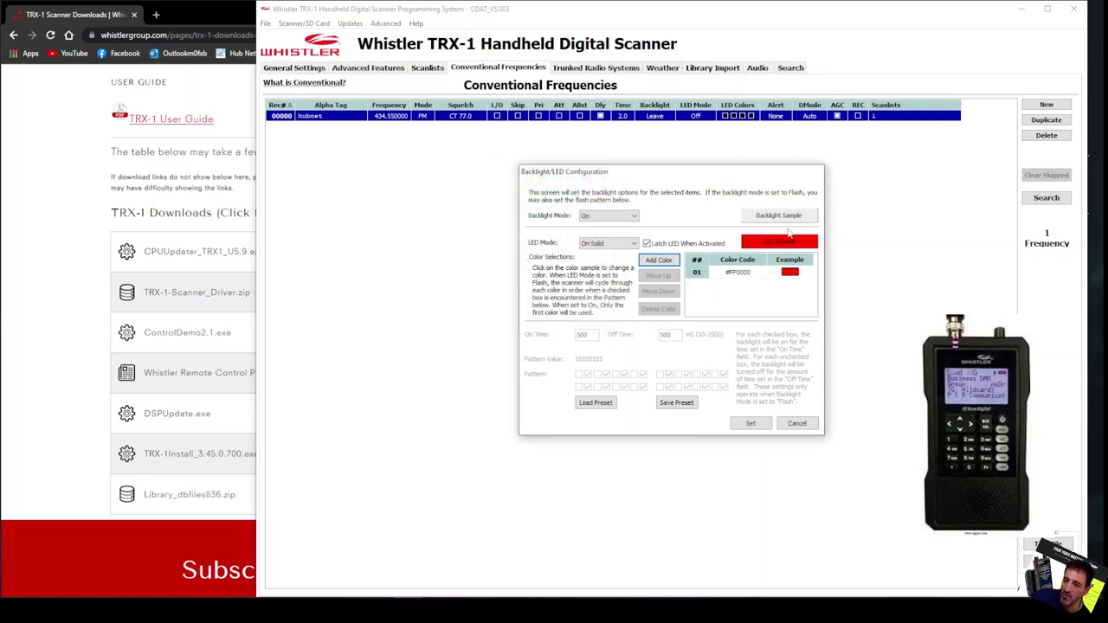
{"action": "left_click", "coordinate": [749, 424]}
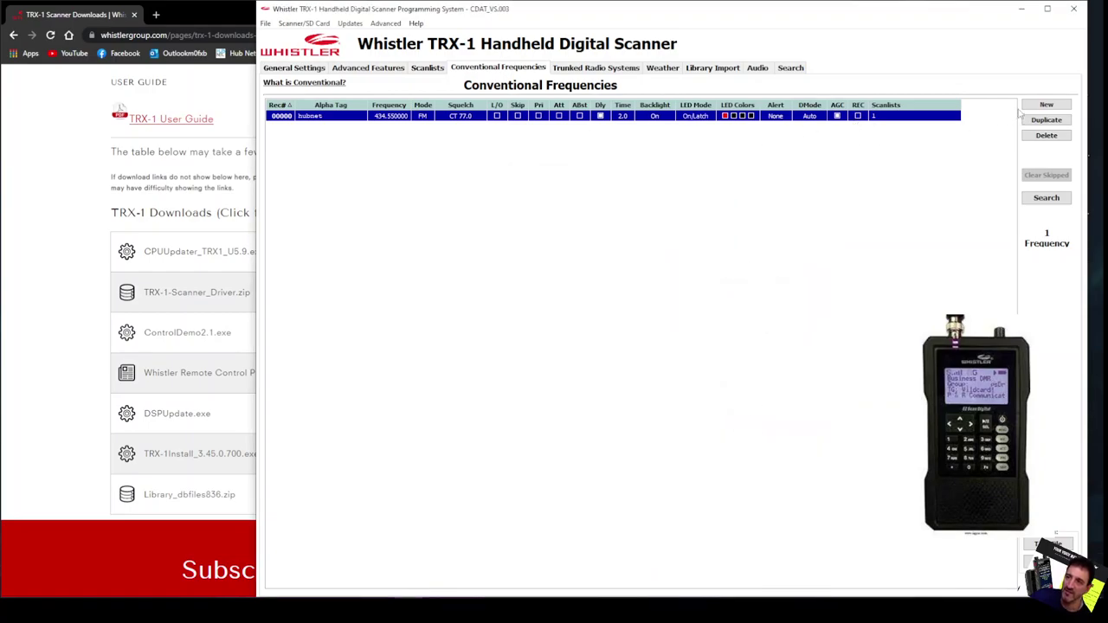
Start a second conventional channel of type DMR Digital with the frequency 431.550.
{"action": "left_click", "coordinate": [1044, 104]}
{"action": "left_click", "coordinate": [719, 250]}
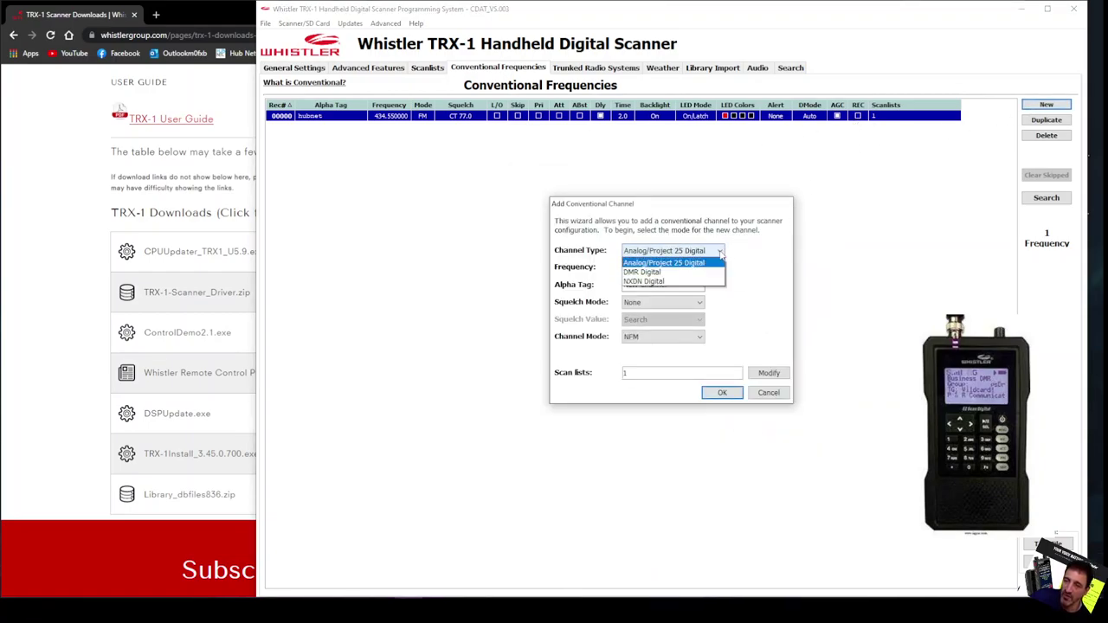
{"action": "left_click", "coordinate": [678, 268]}
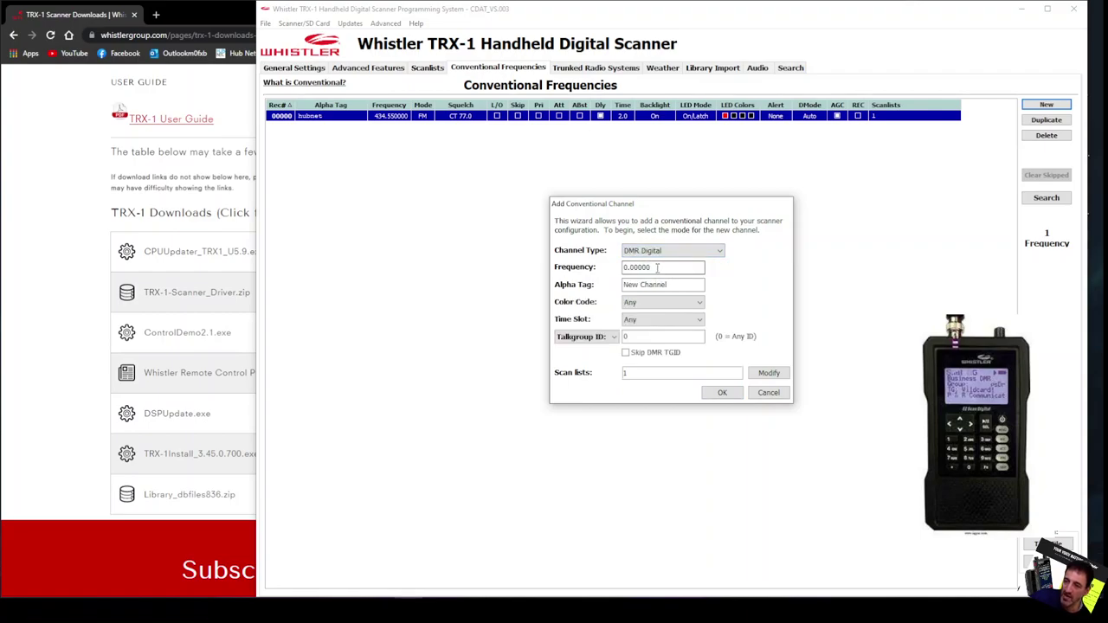
{"action": "double_click", "coordinate": [658, 267]}
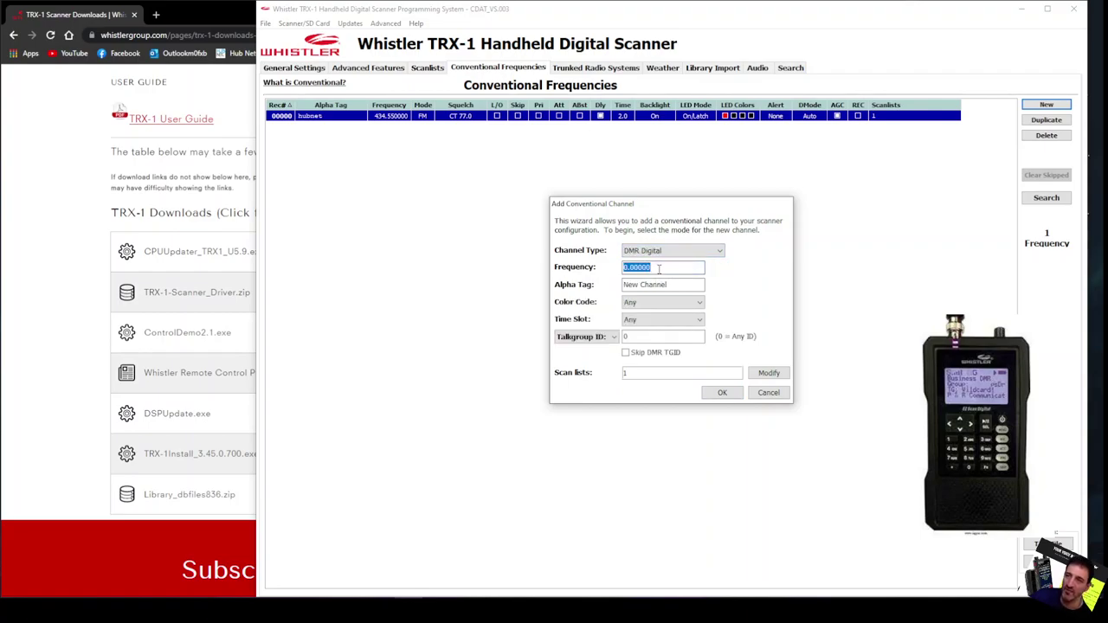
{"action": "type", "text": "431.550"}
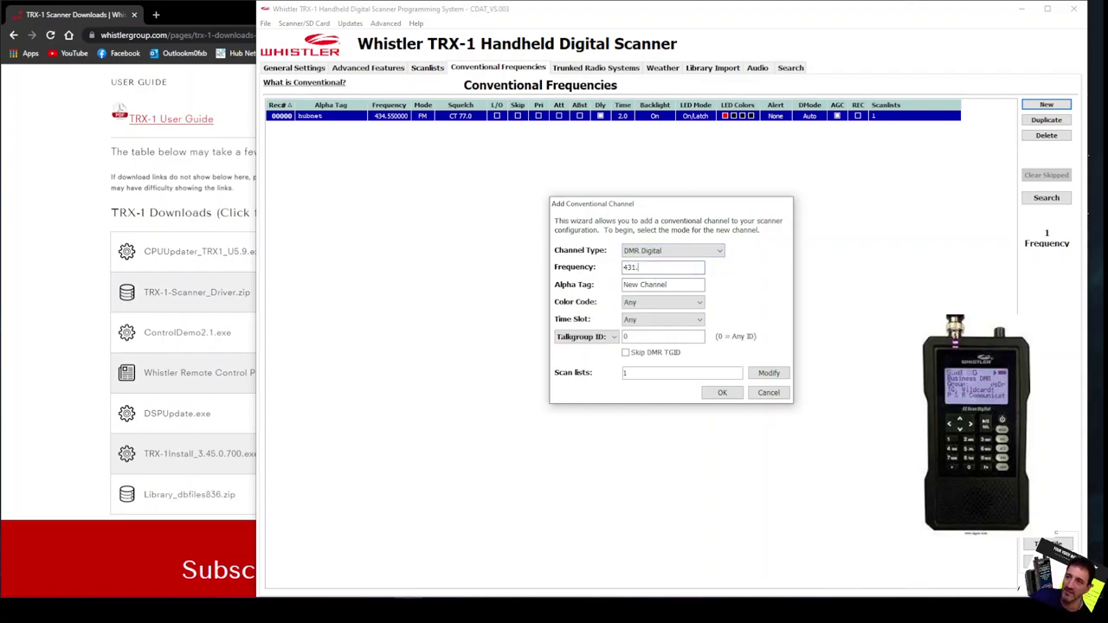
Replace the DMR channel's alpha tag with "HOTSPOT".
{"action": "double_click", "coordinate": [672, 285]}
{"action": "key", "text": "BackSpace"}
{"action": "key", "text": "BackSpace"}
{"action": "key", "text": "BackSpace"}
{"action": "key", "text": "BackSpace"}
{"action": "key", "text": "BackSpace"}
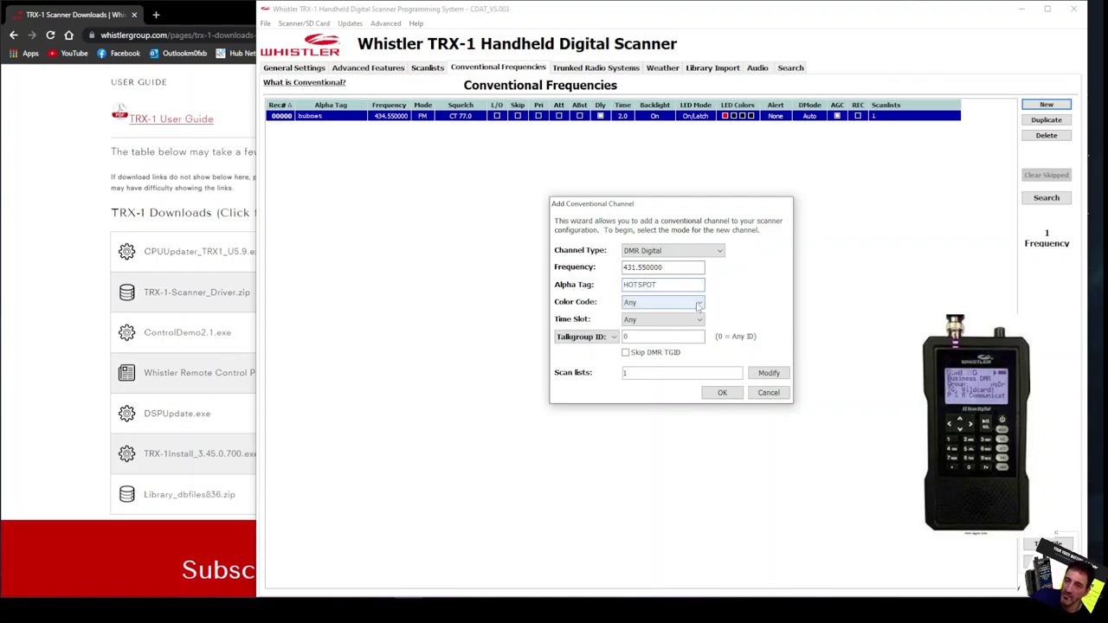
Set the HOTSPOT channel's color code to 1 and its time slot to 2.
{"action": "left_click", "coordinate": [686, 301]}
{"action": "left_click", "coordinate": [655, 327]}
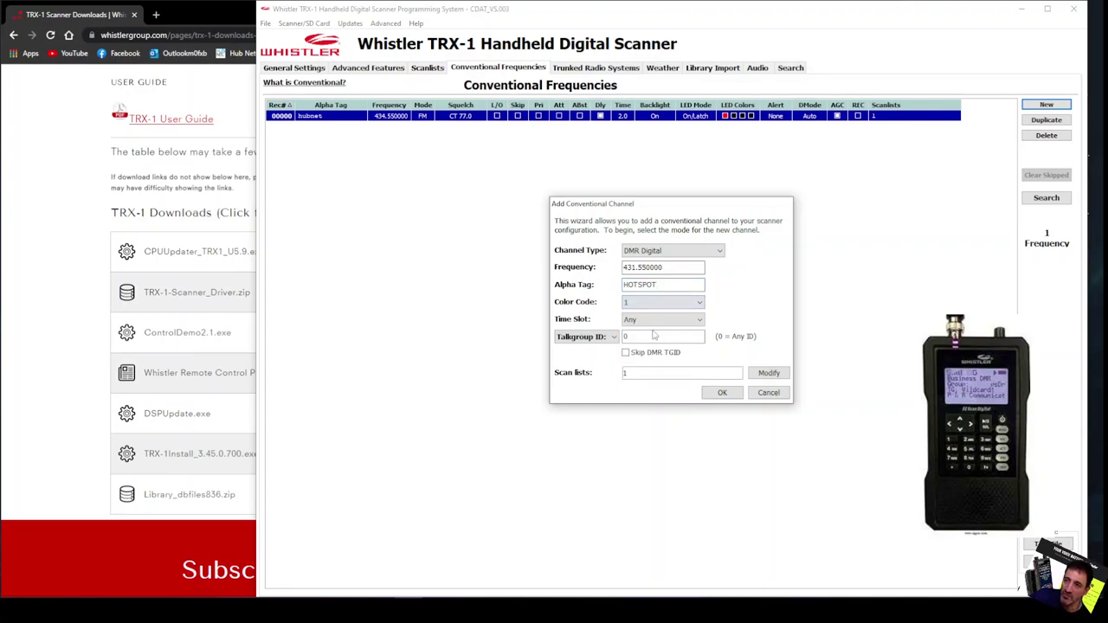
{"action": "left_click", "coordinate": [698, 320]}
{"action": "left_click", "coordinate": [648, 348]}
Set the HOTSPOT channel's talkgroup ID to 0 for any ID and add the channel.
{"action": "left_click", "coordinate": [644, 335]}
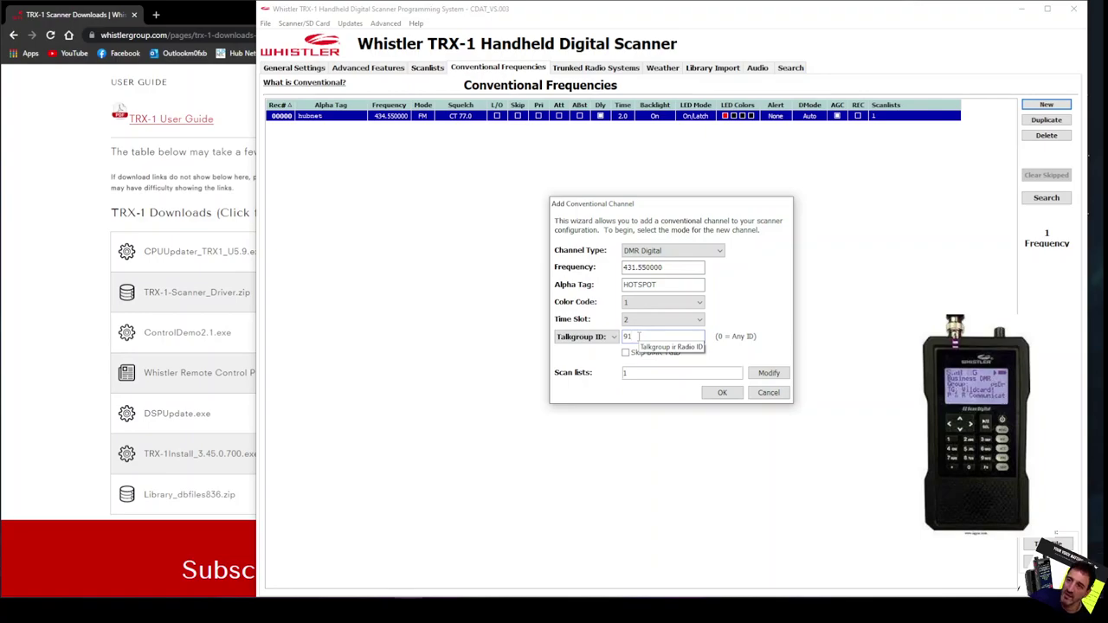
{"action": "key", "text": "BackSpace"}
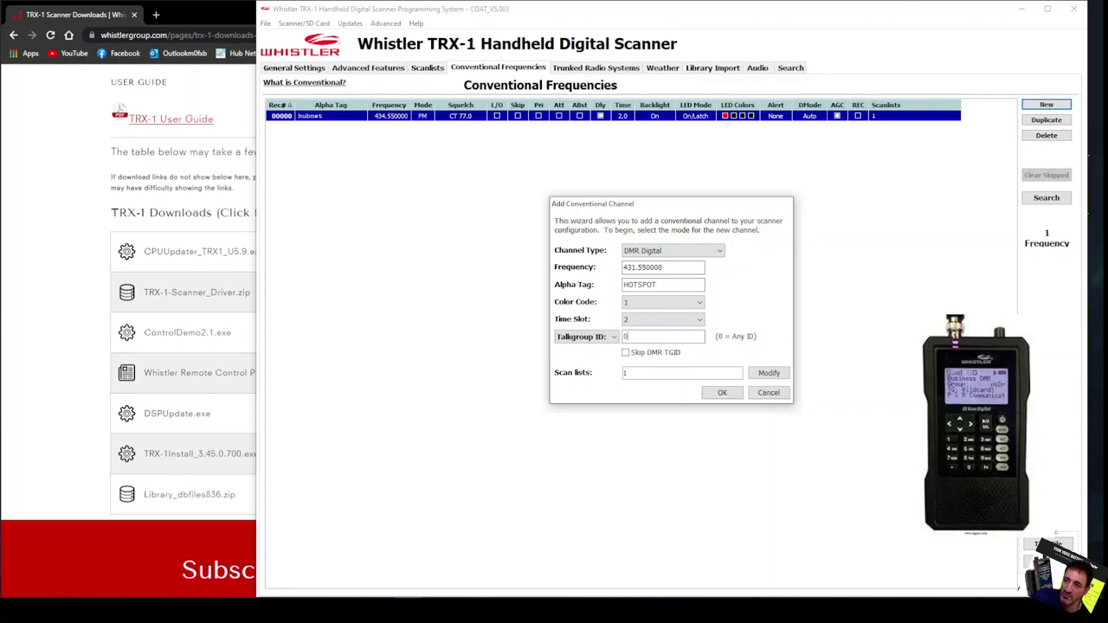
{"action": "left_click", "coordinate": [724, 393]}
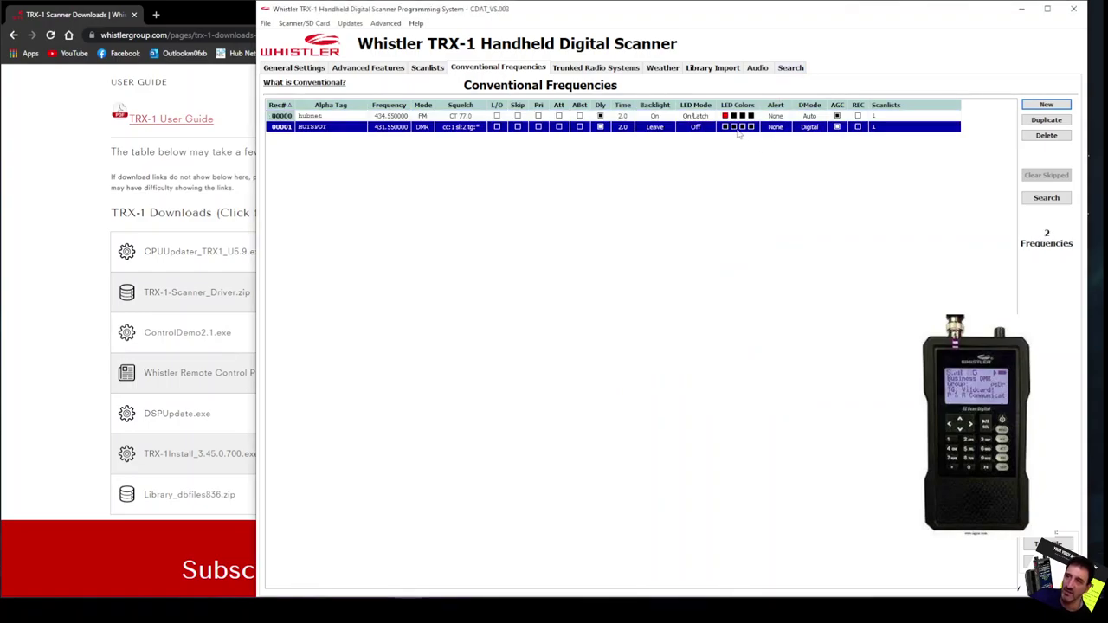
Set the HOTSPOT channel's backlight mode to On and its LED mode to On Solid, latched when activated.
{"action": "double_click", "coordinate": [734, 130]}
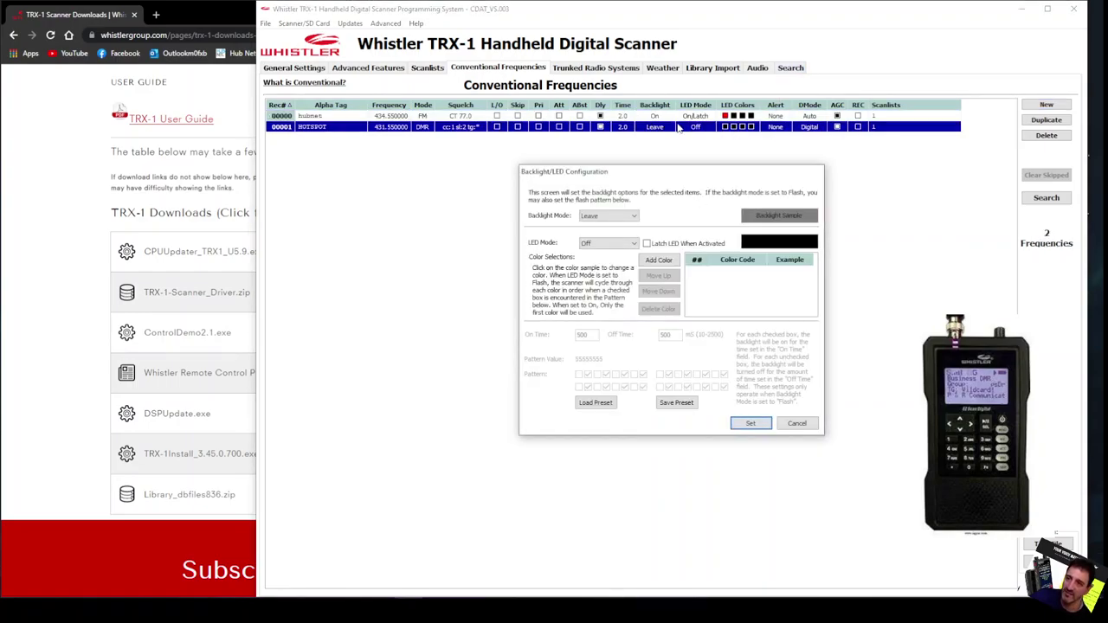
{"action": "left_click", "coordinate": [634, 216]}
{"action": "left_click", "coordinate": [622, 237]}
{"action": "left_click", "coordinate": [635, 243]}
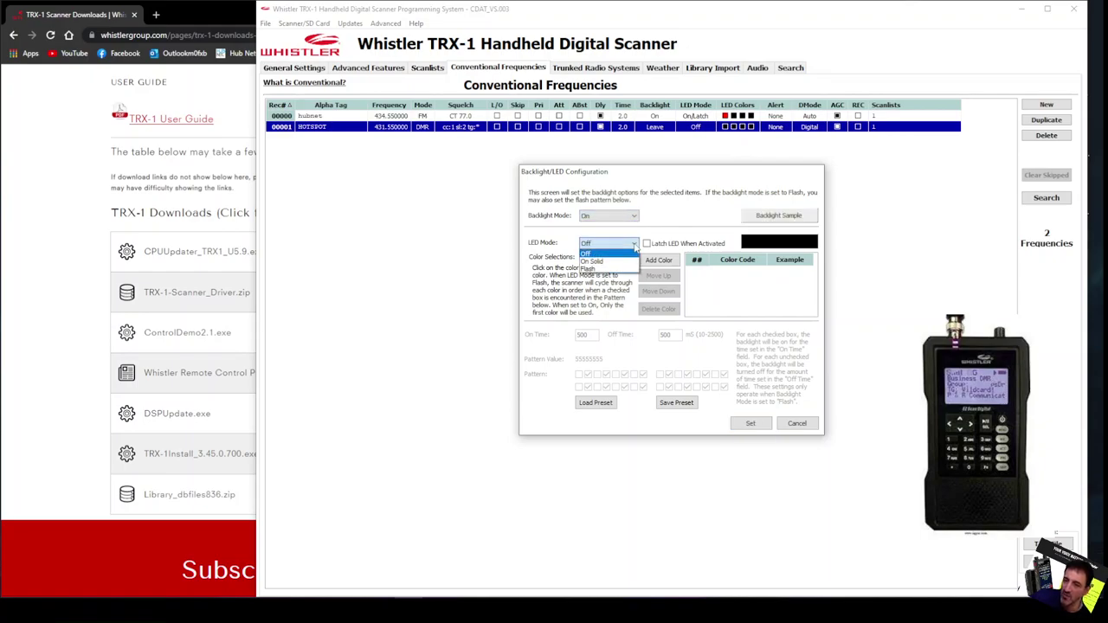
{"action": "left_click", "coordinate": [613, 259]}
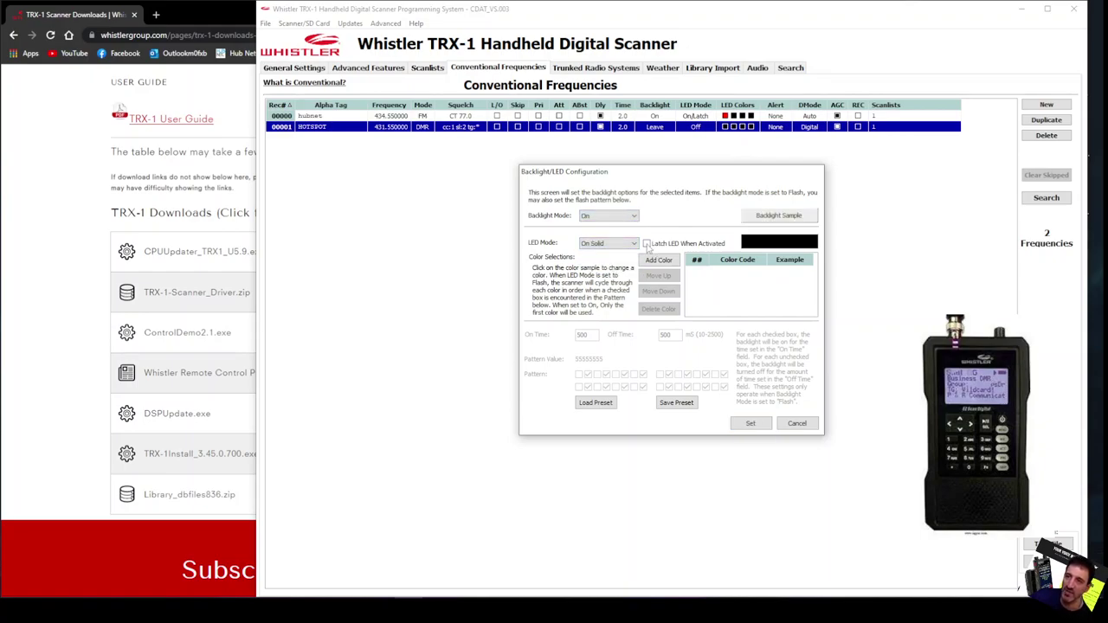
{"action": "left_click", "coordinate": [647, 245]}
Add green (#00FF40) as the HOTSPOT channel's LED color and apply the backlight and LED configuration.
{"action": "left_click", "coordinate": [671, 263]}
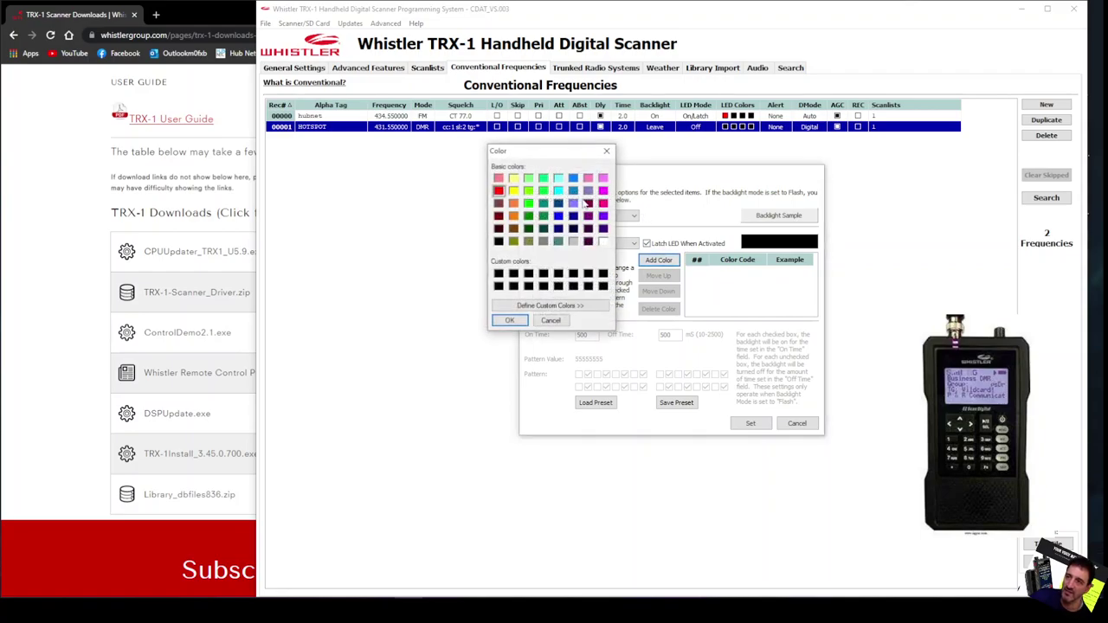
{"action": "left_click", "coordinate": [543, 191]}
{"action": "left_click", "coordinate": [510, 320]}
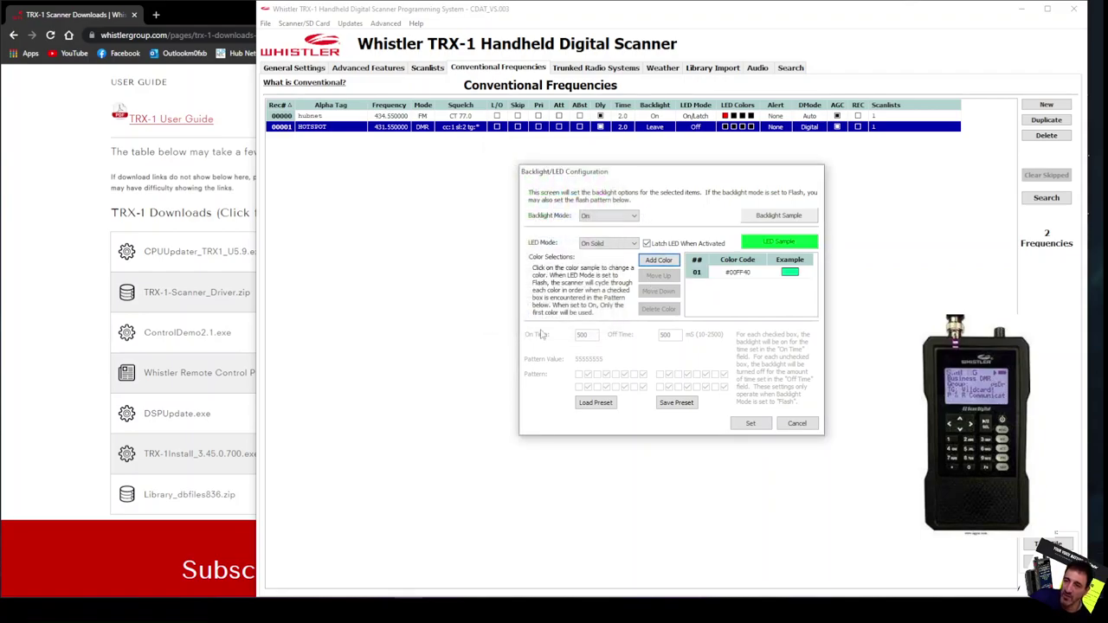
{"action": "left_click", "coordinate": [744, 422]}
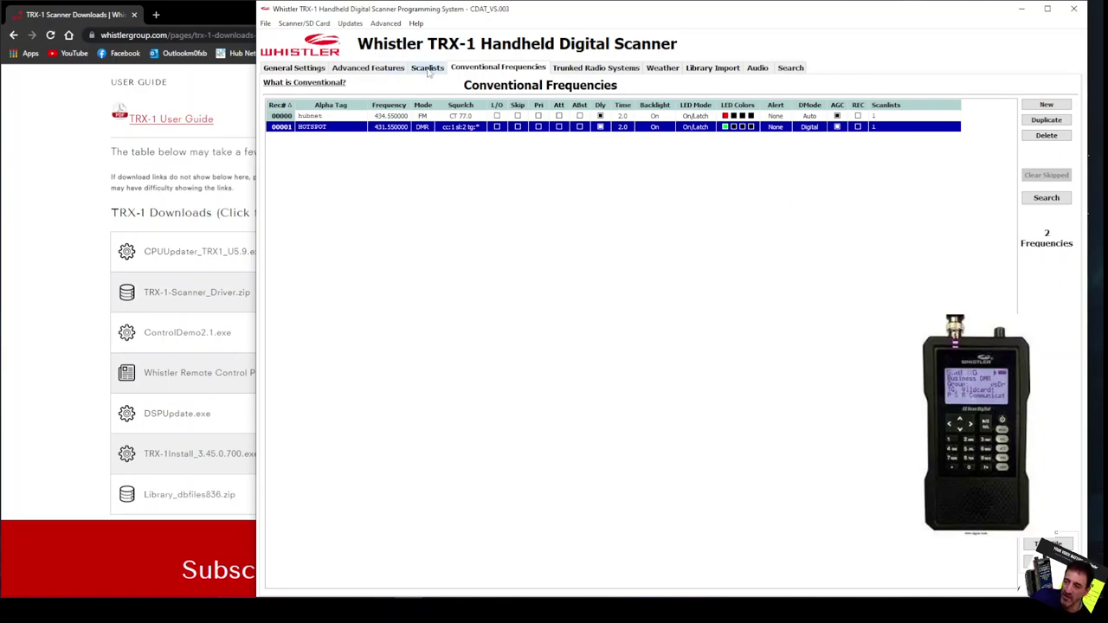
Copy the current configuration into the V-Scanner folder CDAT_VS.001 (TEST), overwriting its existing contents.
{"action": "left_click", "coordinate": [428, 69]}
{"action": "left_click", "coordinate": [368, 68]}
{"action": "left_click", "coordinate": [294, 69]}
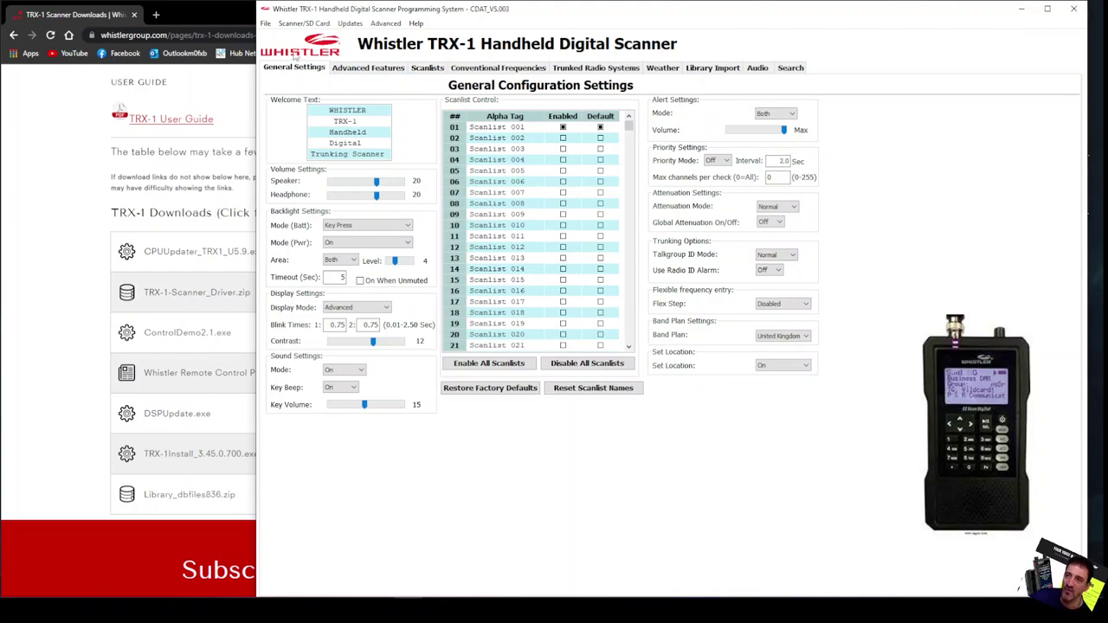
{"action": "left_click", "coordinate": [266, 24]}
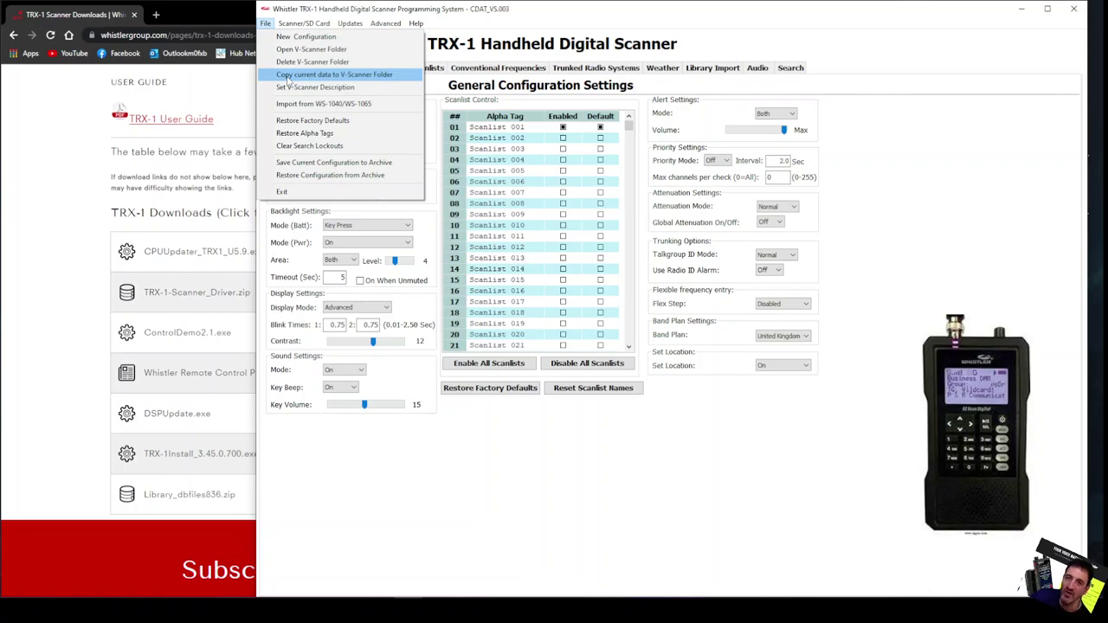
{"action": "left_click", "coordinate": [288, 79]}
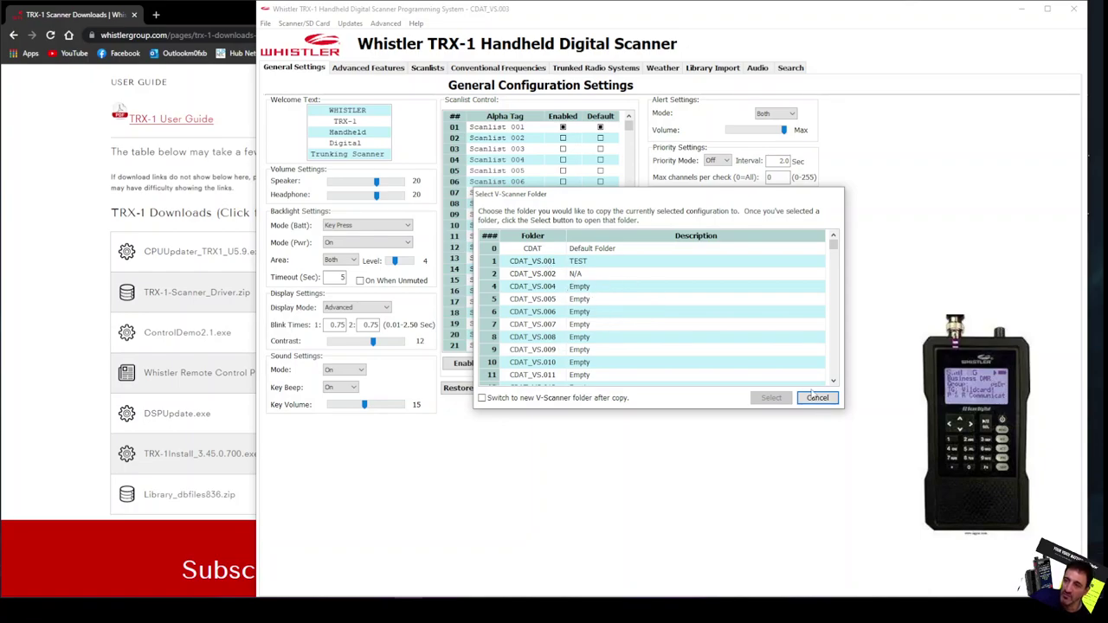
{"action": "left_click", "coordinate": [577, 263]}
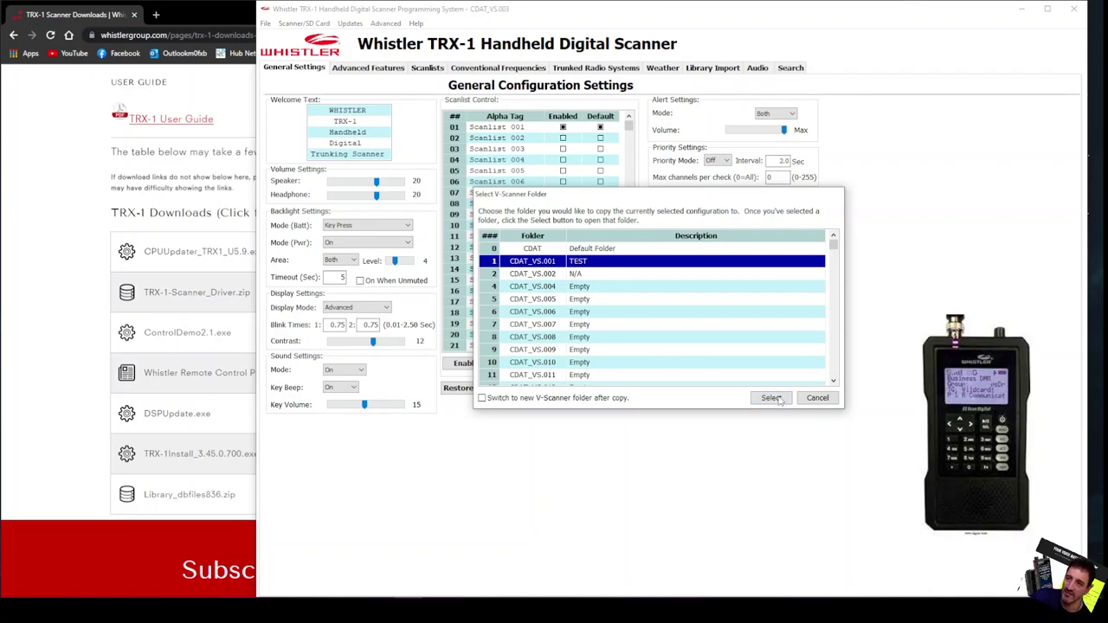
{"action": "left_click", "coordinate": [766, 399]}
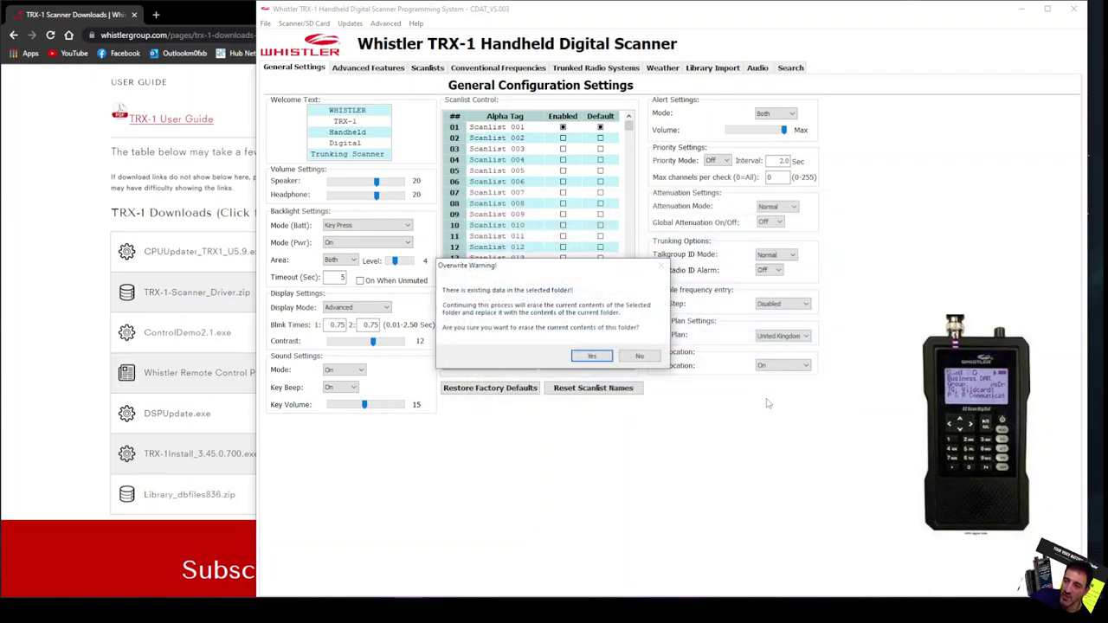
{"action": "left_click", "coordinate": [594, 357]}
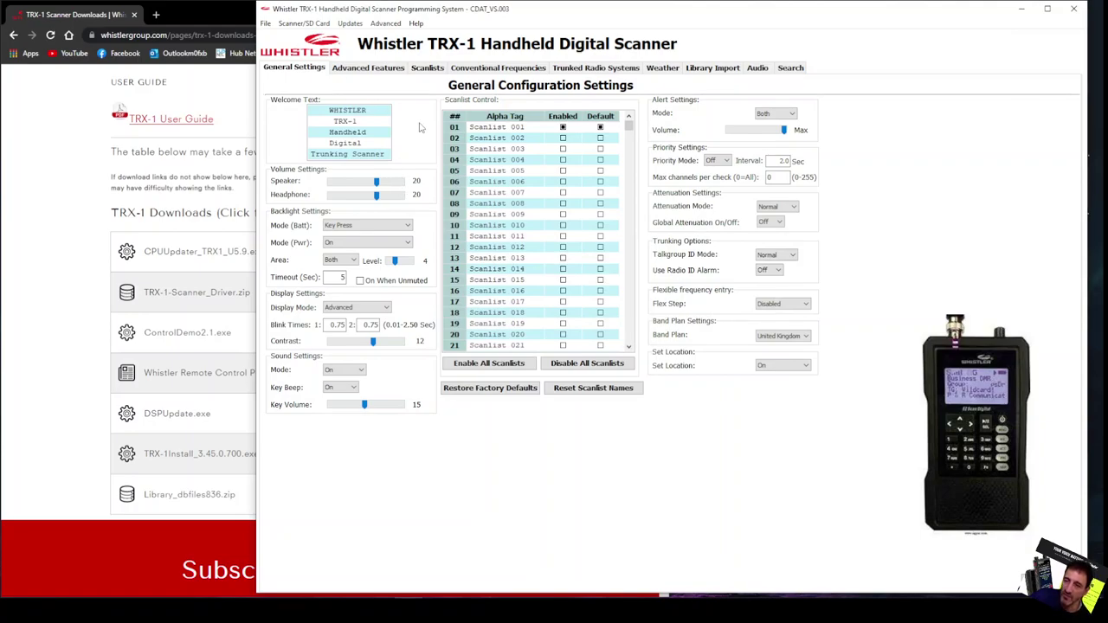
Open the V-Scanner folder CDAT_VS.003 for editing.
{"action": "left_click", "coordinate": [266, 24]}
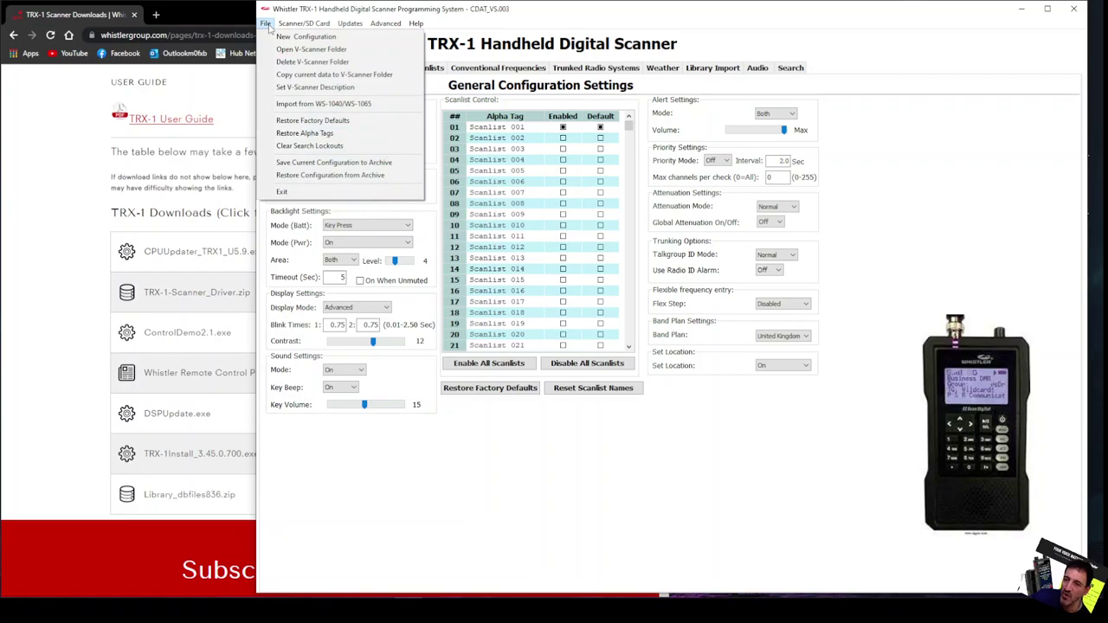
{"action": "left_click", "coordinate": [308, 49]}
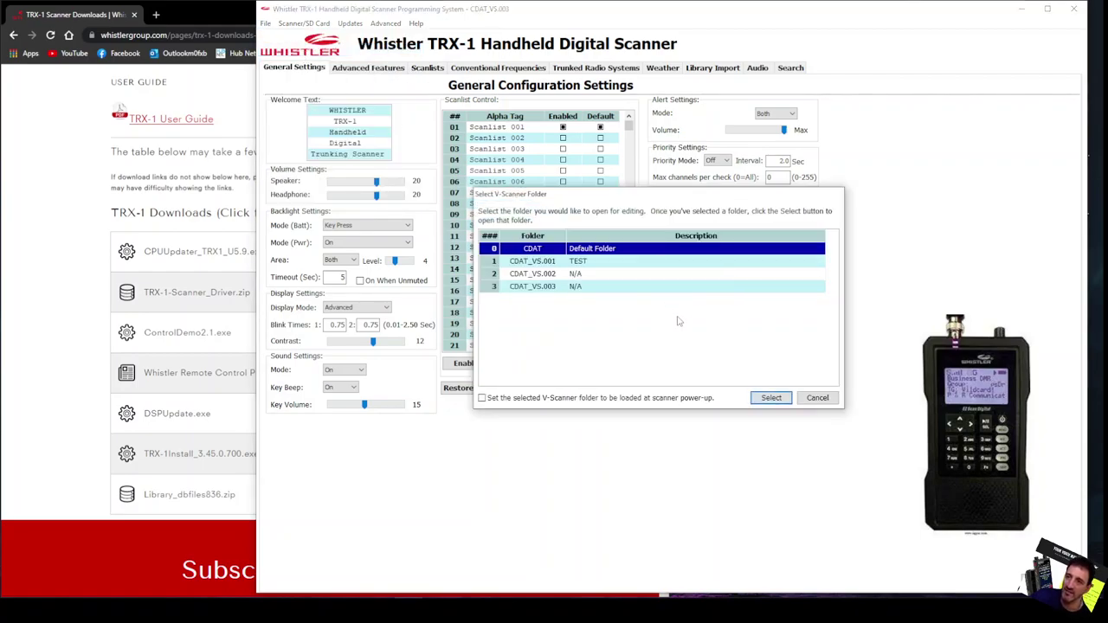
{"action": "left_click", "coordinate": [561, 286]}
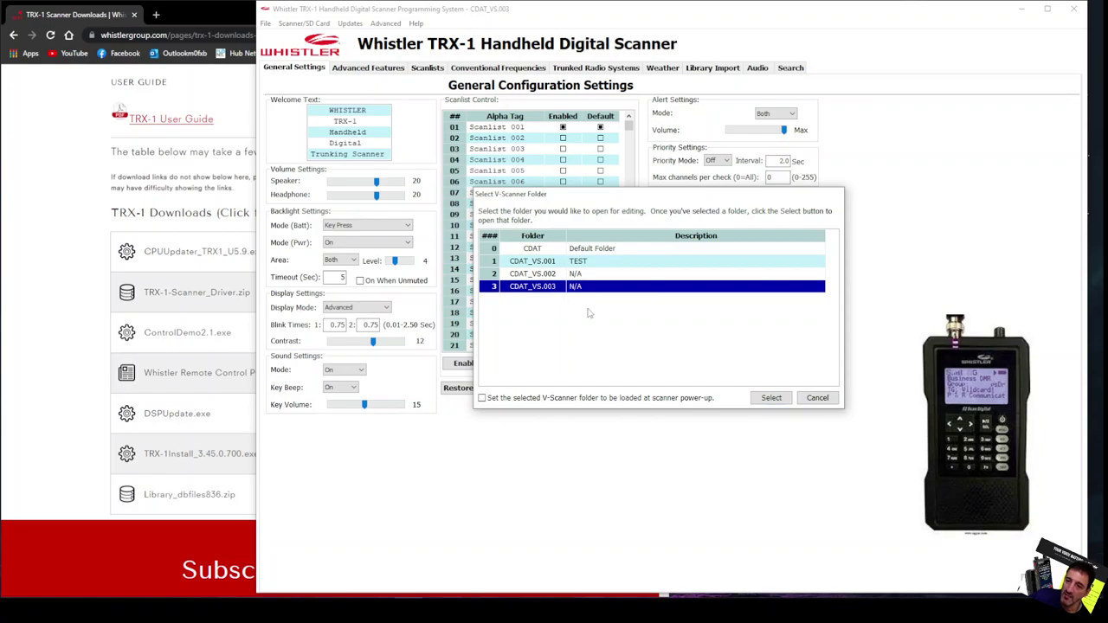
{"action": "left_click", "coordinate": [767, 399]}
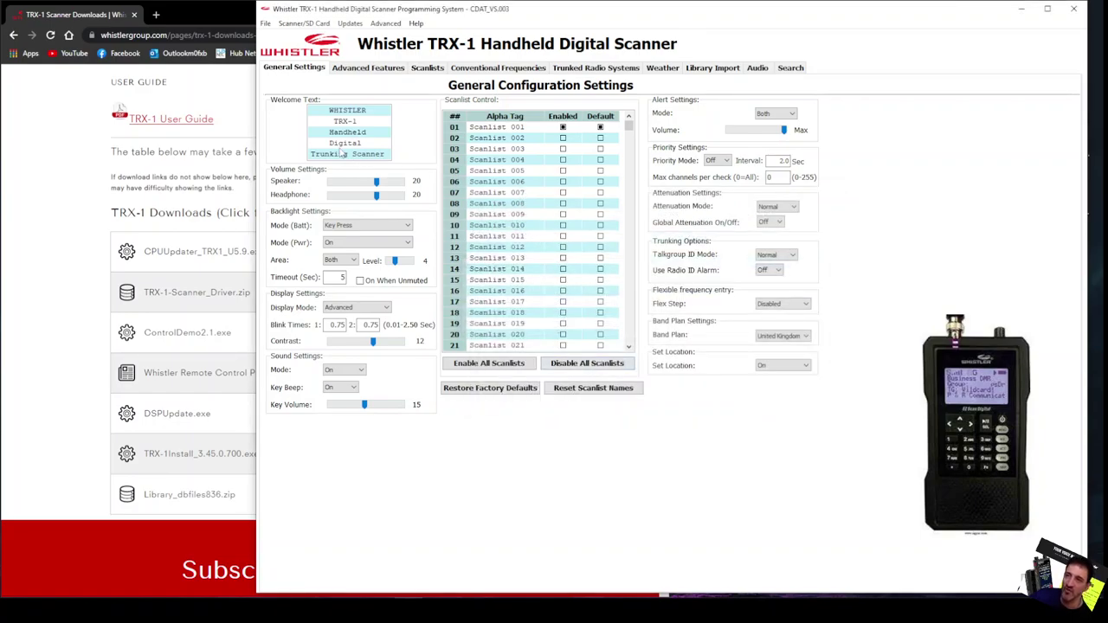
Start copying the configuration to the scanner memory/SD card and accept overwriting the selected V-Scanner folders.
{"action": "left_click", "coordinate": [265, 24]}
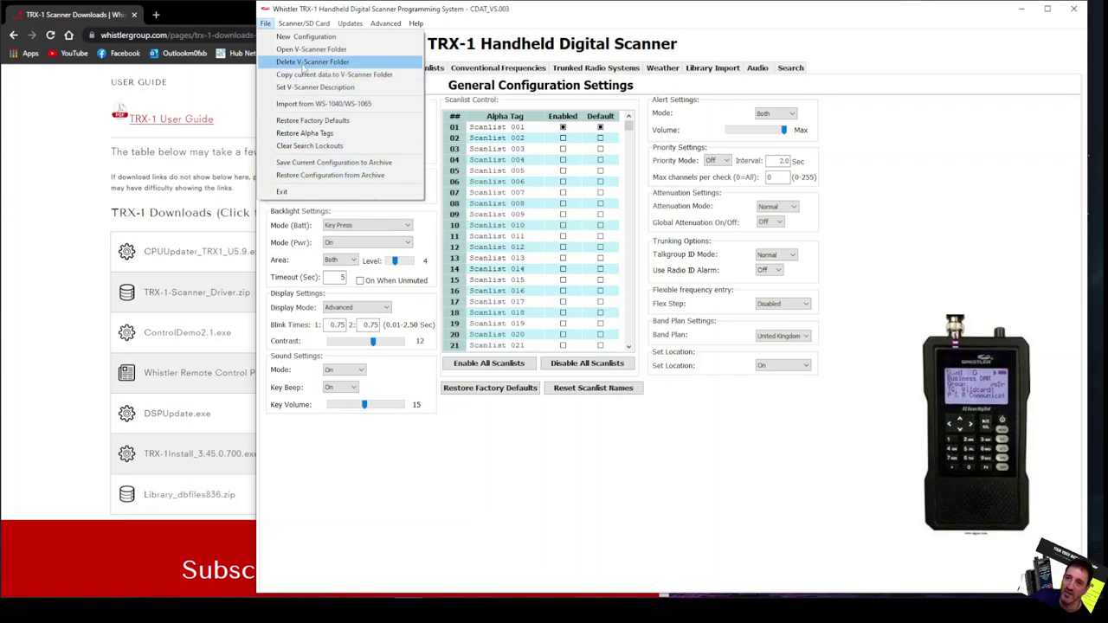
{"action": "mouse_move", "coordinate": [303, 23]}
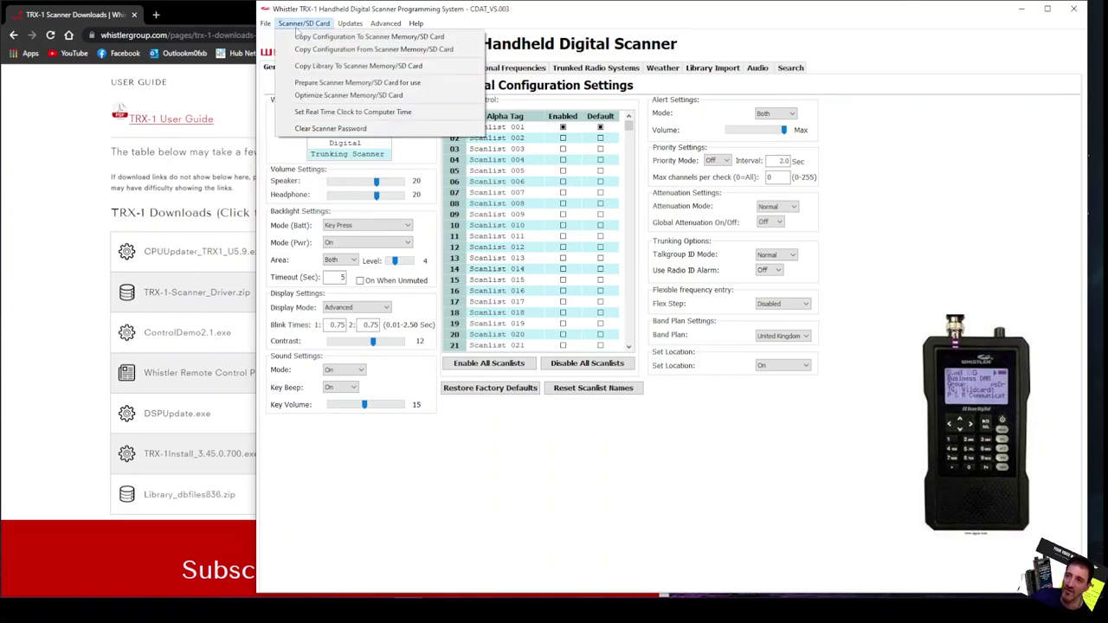
{"action": "left_click", "coordinate": [374, 38]}
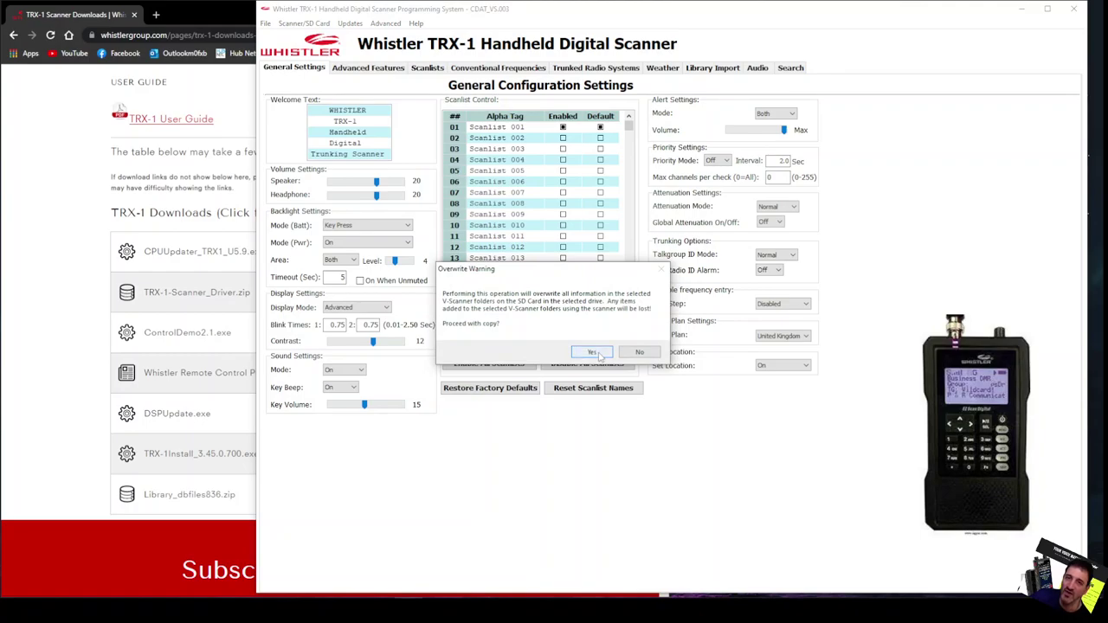
{"action": "left_click", "coordinate": [595, 353]}
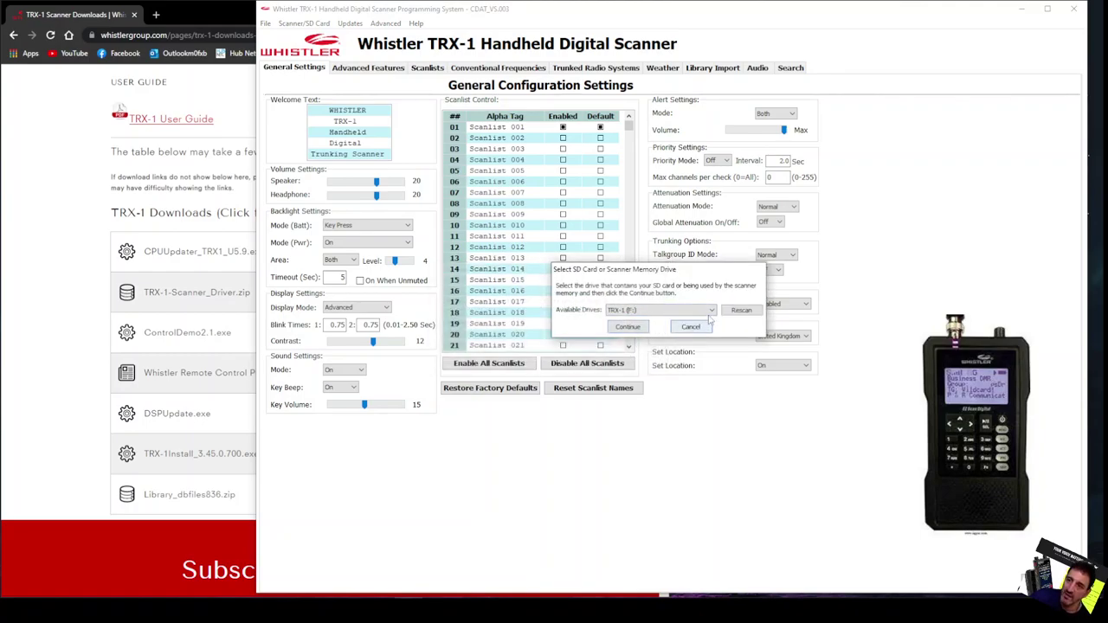
Check the serial devices under Ports (COM & LPT) in Device Manager and the contents of the TRX-1 (F:) drive in File Explorer.
{"action": "key", "text": "super+x"}
{"action": "left_click", "coordinate": [90, 360]}
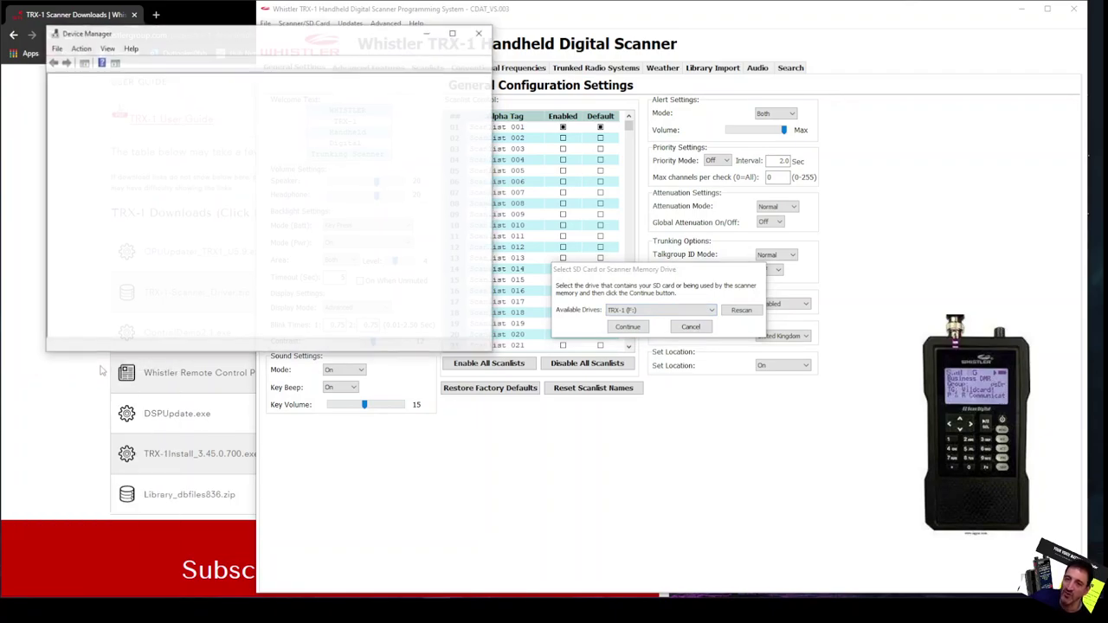
{"action": "left_click", "coordinate": [119, 224]}
{"action": "double_click", "coordinate": [118, 225]}
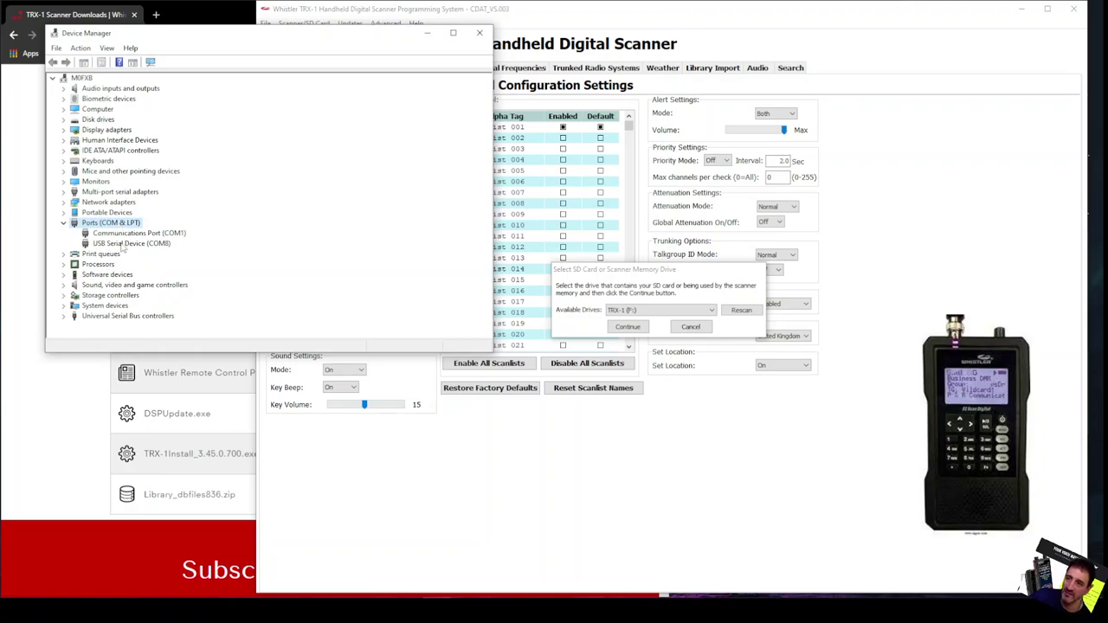
{"action": "left_click", "coordinate": [479, 33]}
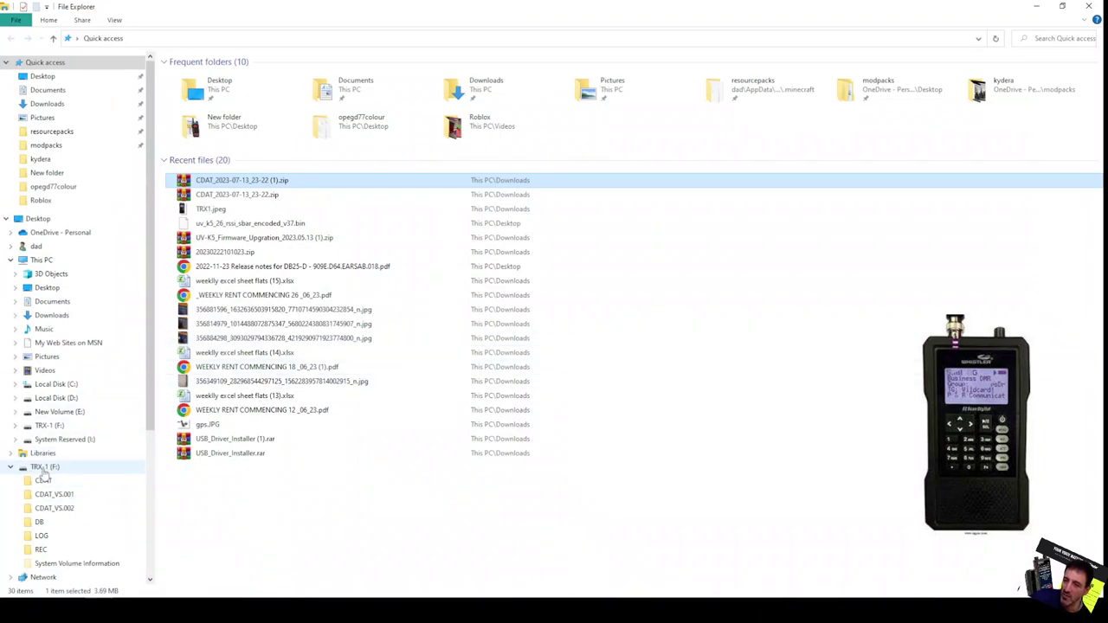
{"action": "left_click", "coordinate": [45, 467]}
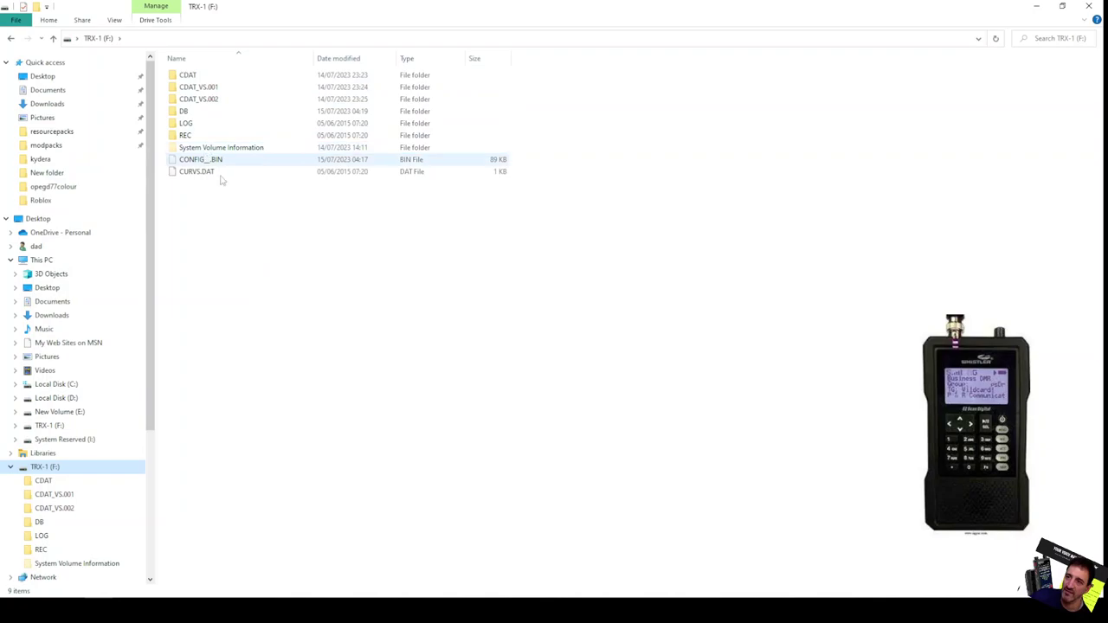
{"action": "left_click", "coordinate": [1039, 8]}
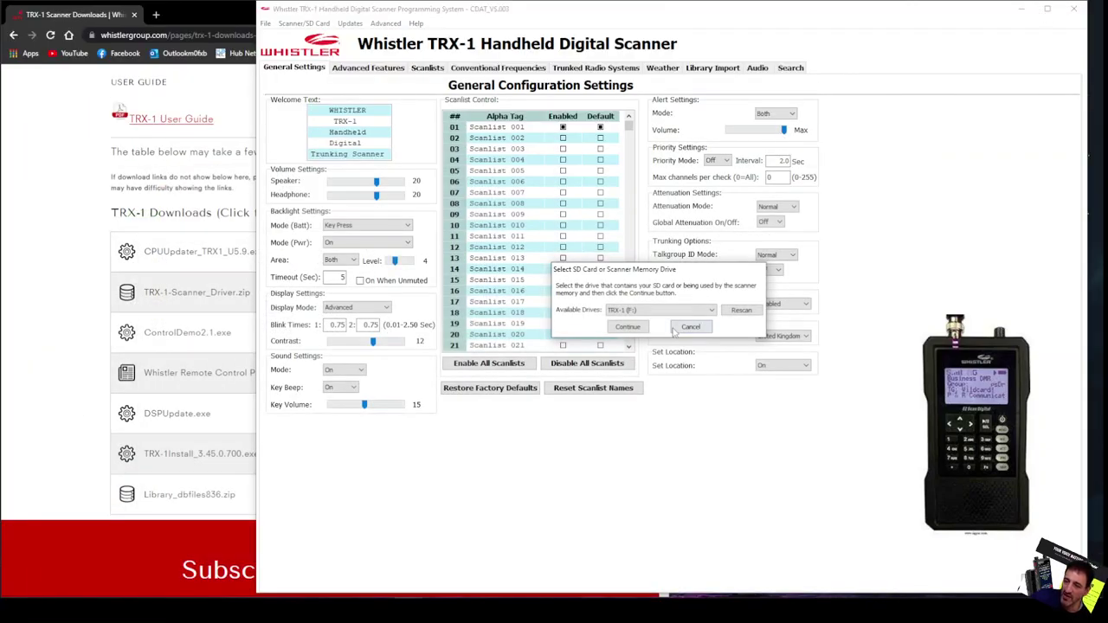
Continue with the TRX-1 (F:) drive and copy the V-Scanner folders CDAT and CDAT_VS.001 to CDAT_VS.003 to the scanner.
{"action": "left_click", "coordinate": [629, 327]}
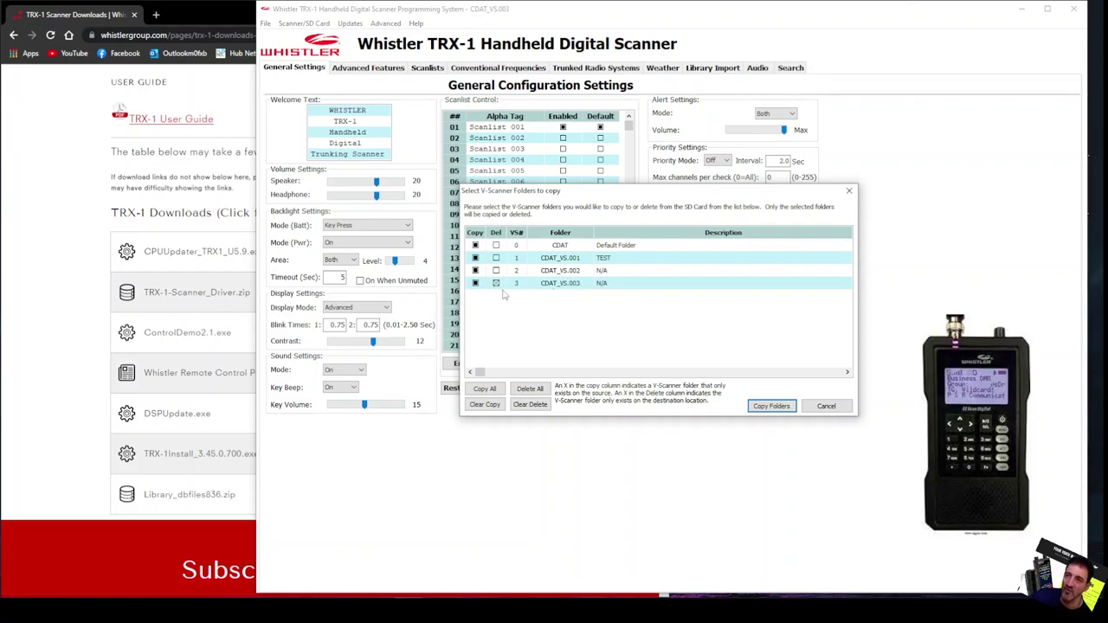
{"action": "left_click", "coordinate": [770, 407]}
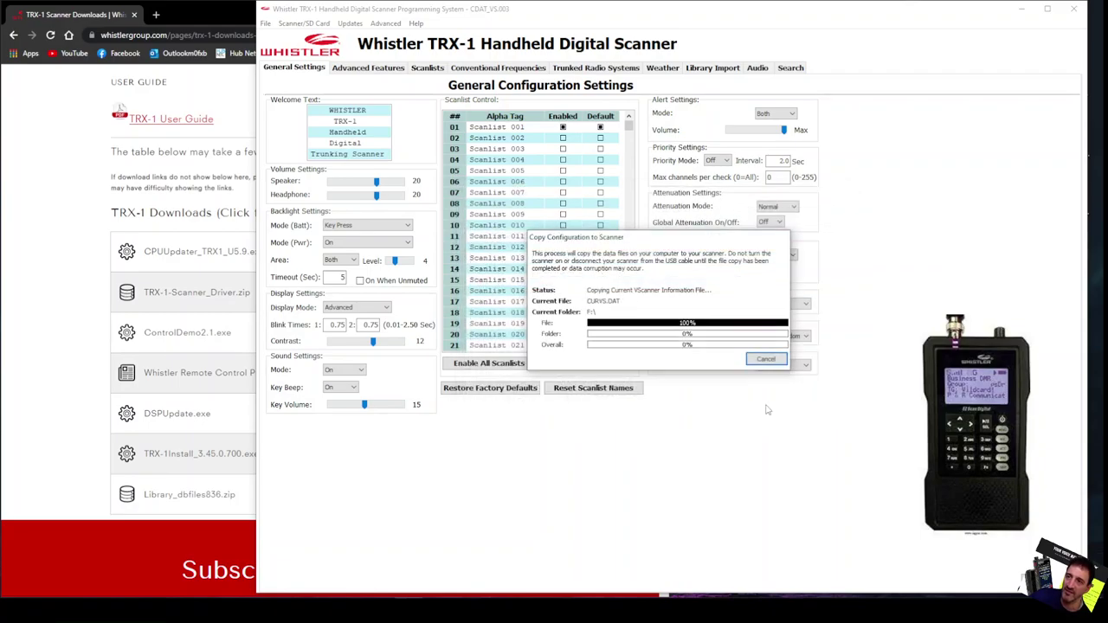